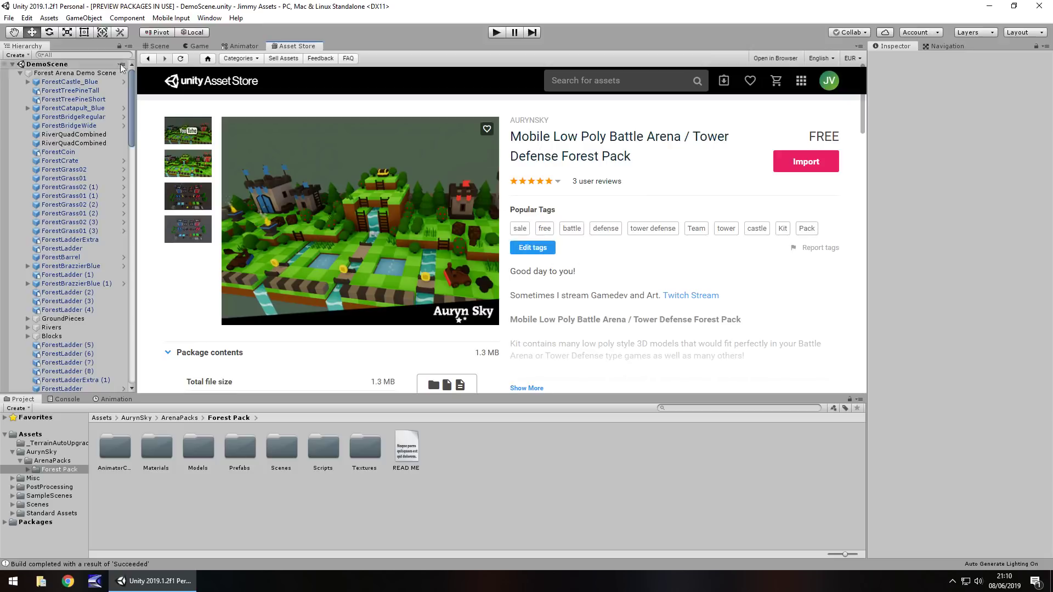
# Look over the forest arena demo scene from several angles in the scene view and test it in play mode
pyautogui.click(158, 47)
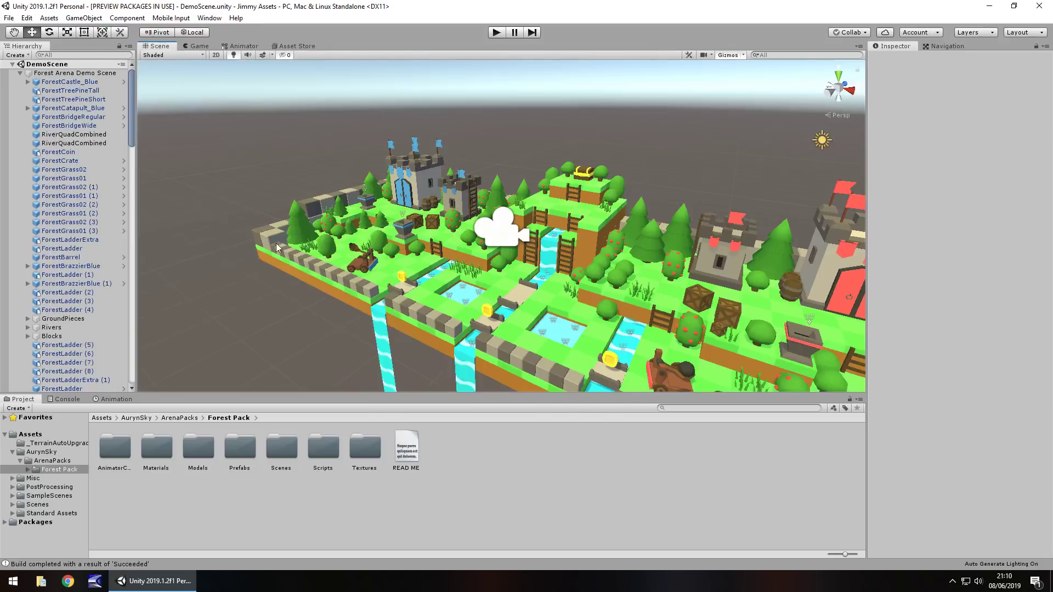
pyautogui.moveTo(277, 248); pyautogui.dragTo(426, 278, button='right')
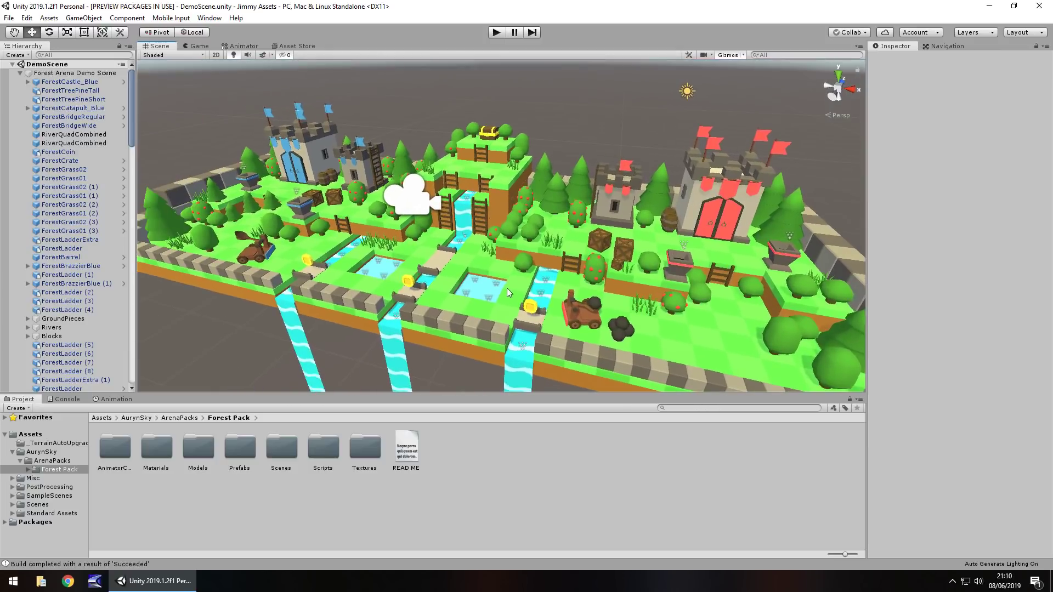
pyautogui.scroll(5, 509, 292)
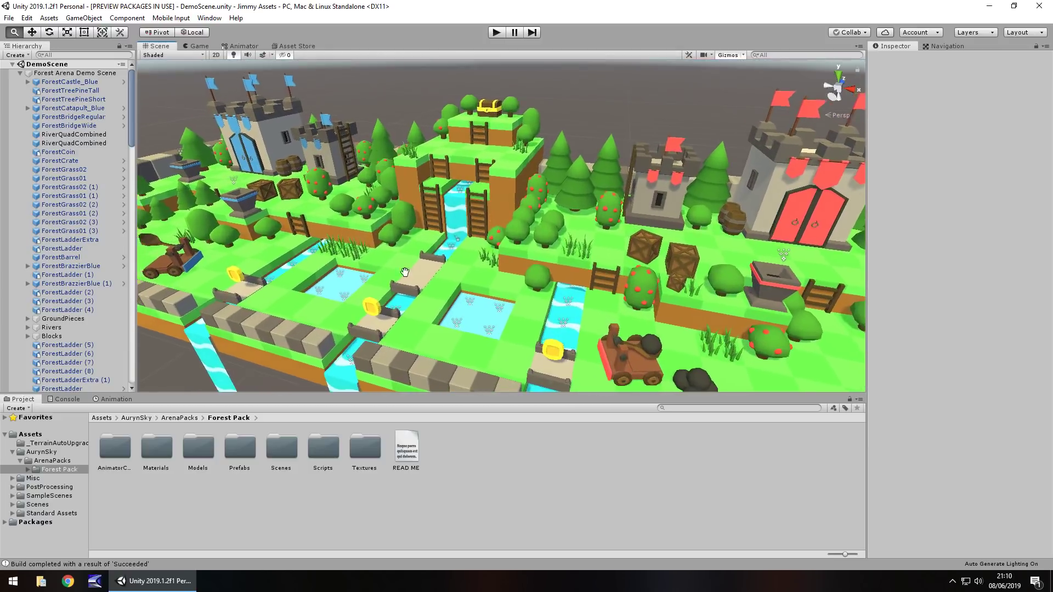
pyautogui.moveTo(405, 272); pyautogui.dragTo(476, 242, button='middle')
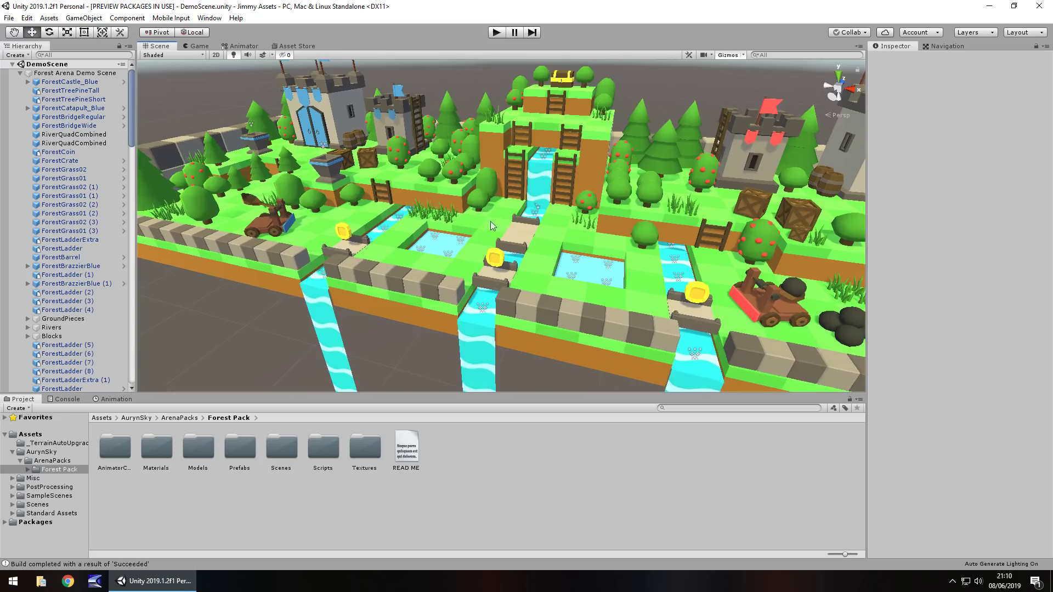
pyautogui.scroll(6, 491, 222)
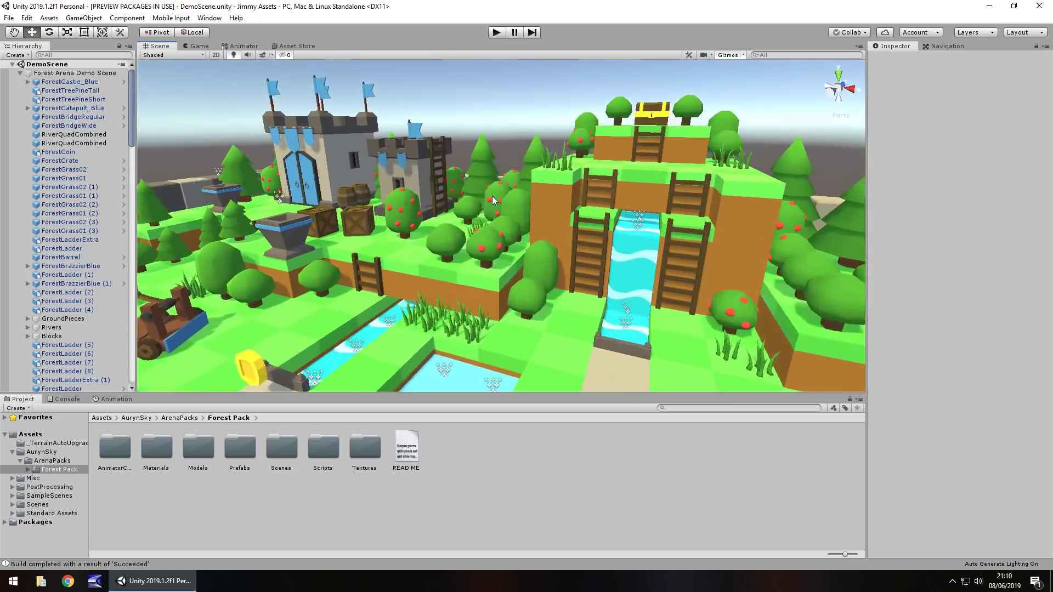
pyautogui.press('Up')
pyautogui.press('Left')
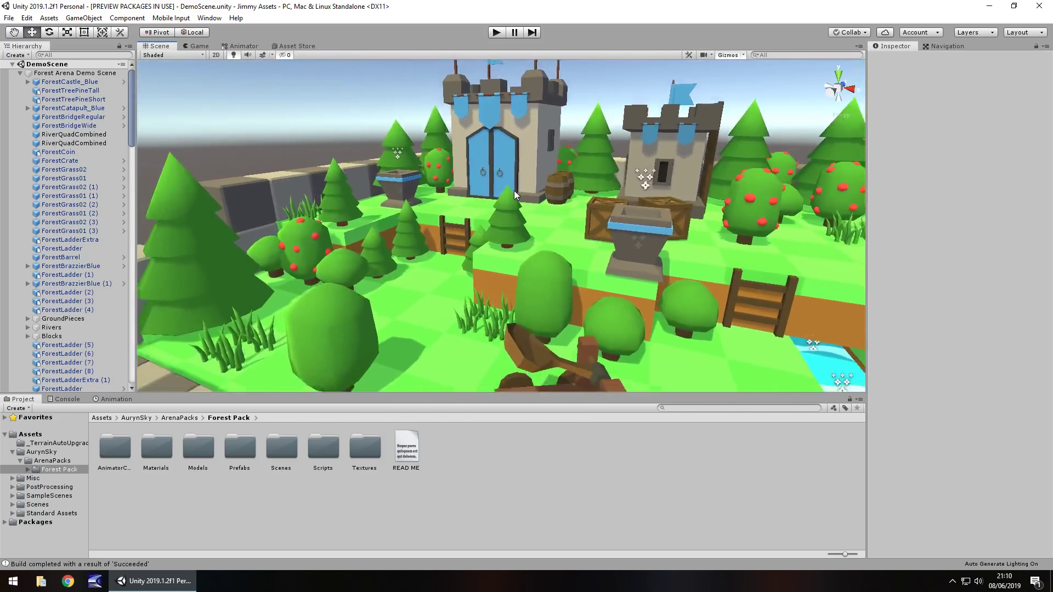
pyautogui.press('Down')
pyautogui.press('Right')
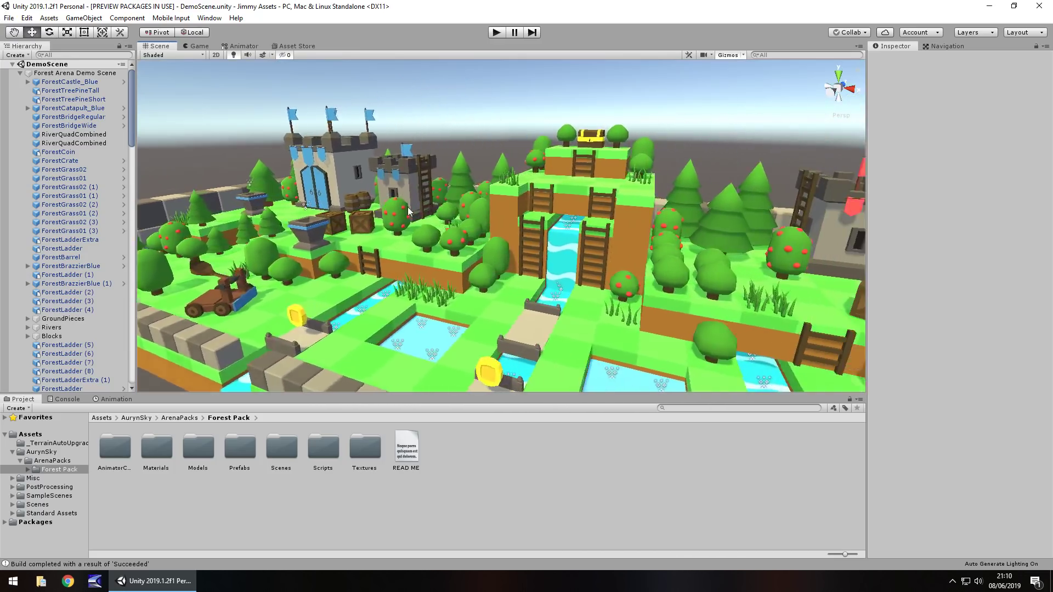
pyautogui.moveTo(408, 211); pyautogui.dragTo(880, 530, button='right')
pyautogui.press('d')
pyautogui.press('w')
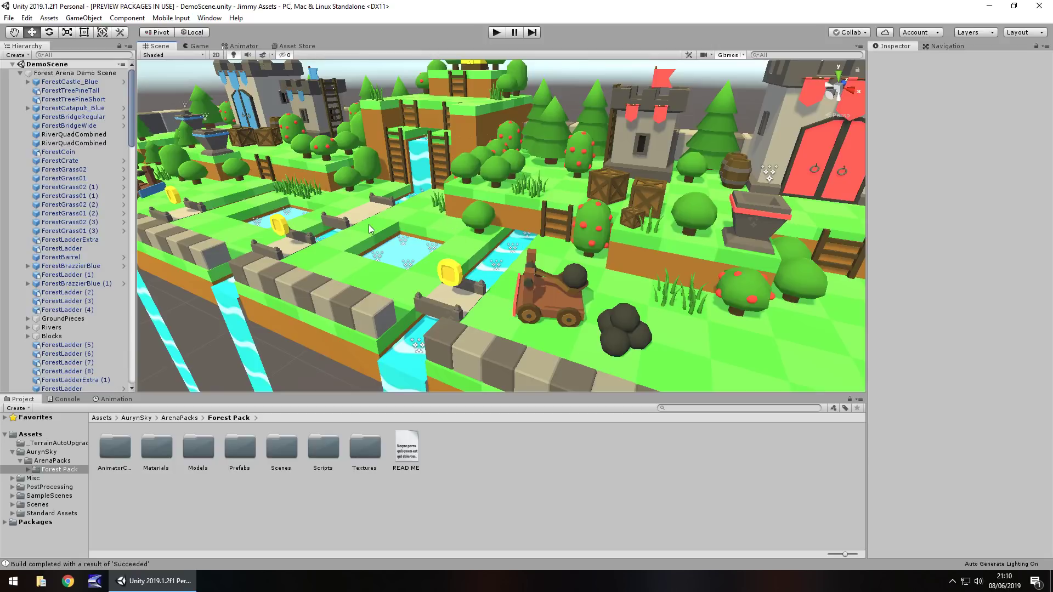
pyautogui.click(502, 32)
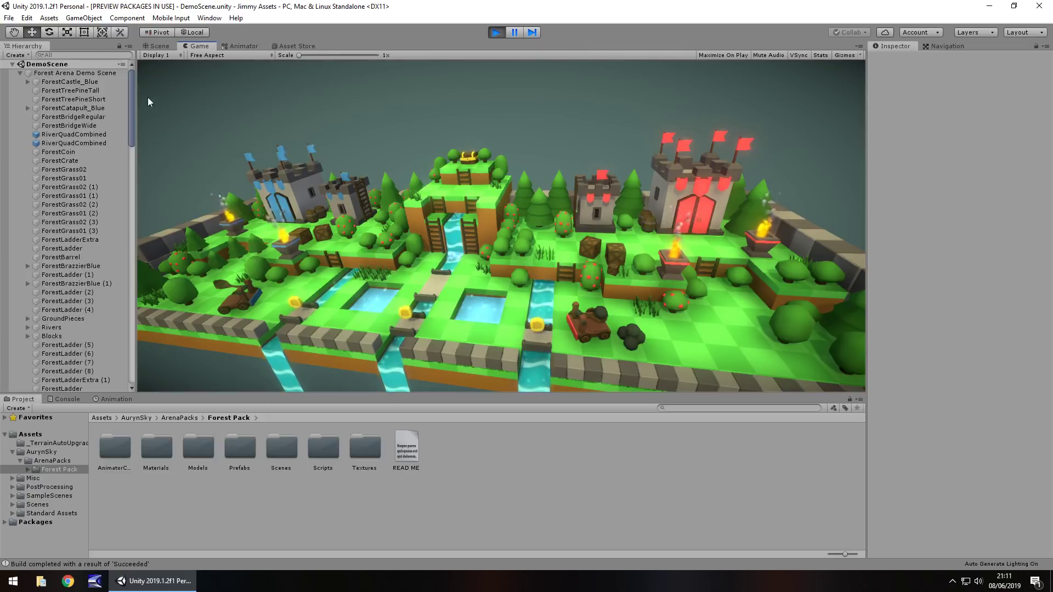
pyautogui.click(497, 32)
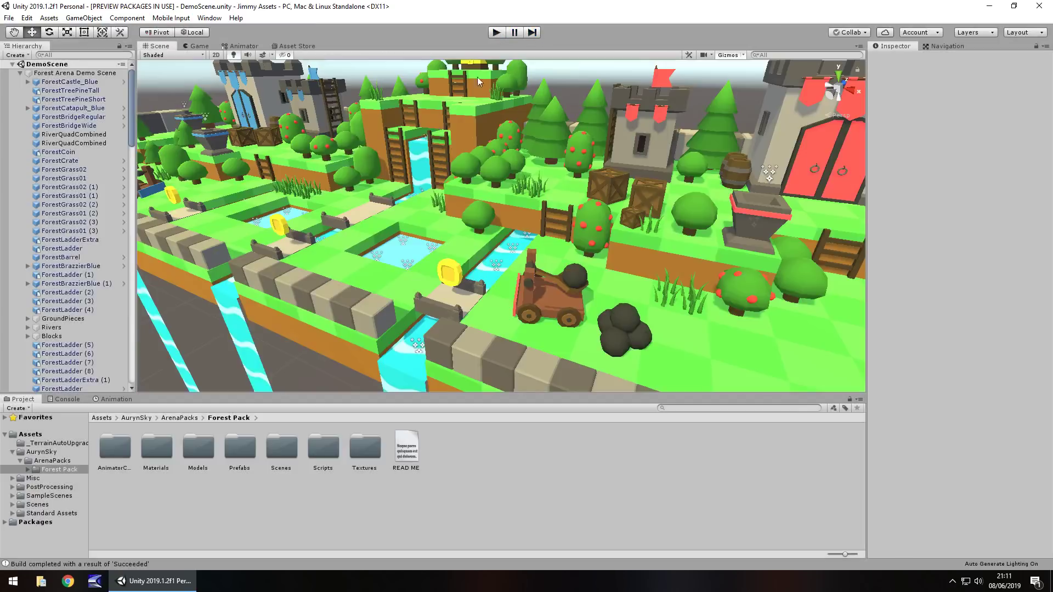
# Examine the Forest Pack's Materials, Models, Prefabs, Scenes, Scripts and Textures folders, comparing them with its Asset Store page
pyautogui.click(28, 470)
pyautogui.click(65, 478)
pyautogui.click(65, 487)
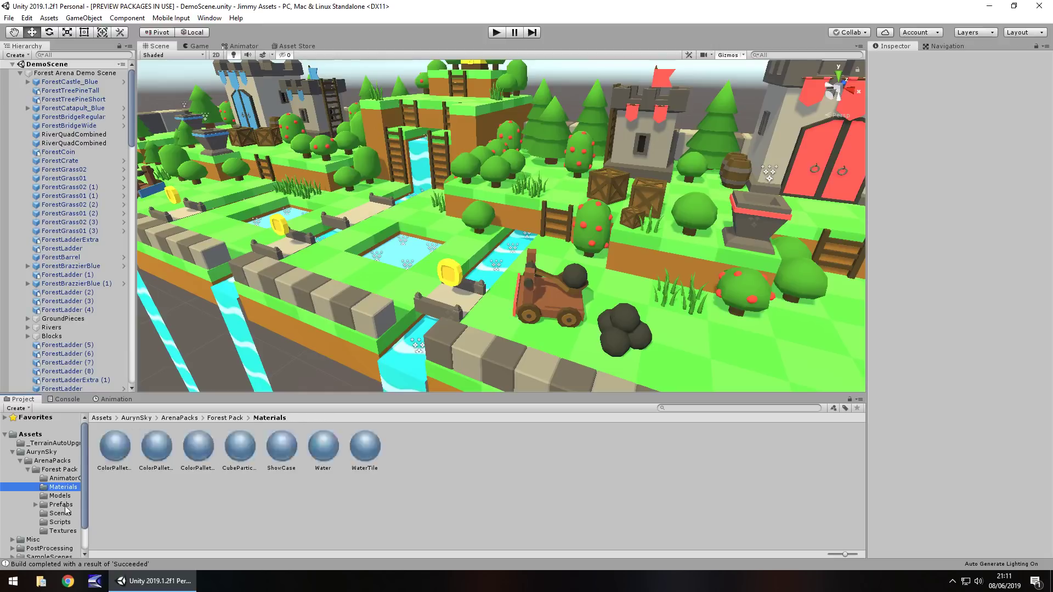
pyautogui.click(63, 495)
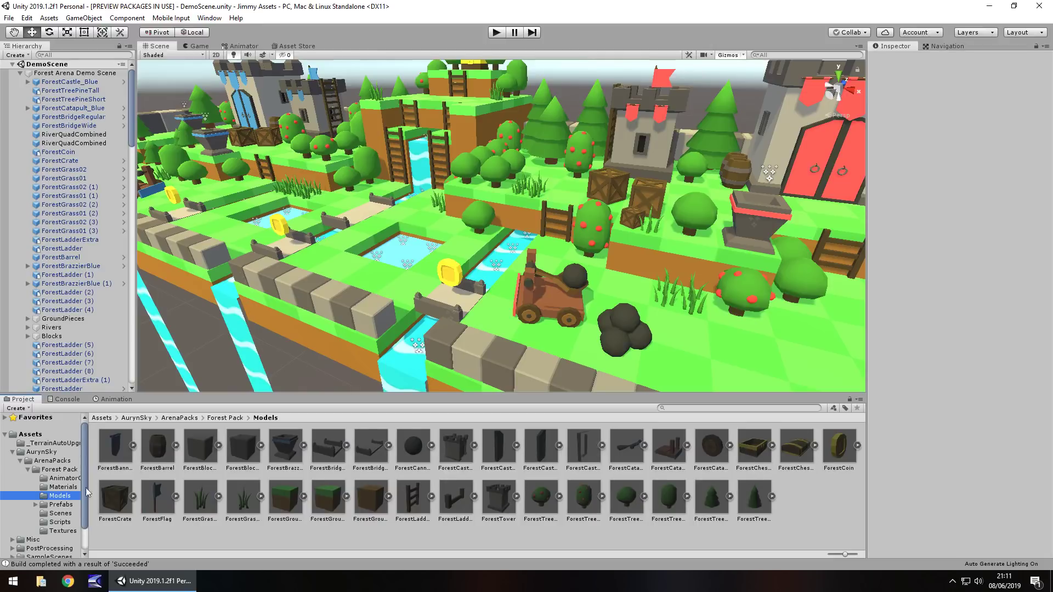
pyautogui.click(61, 505)
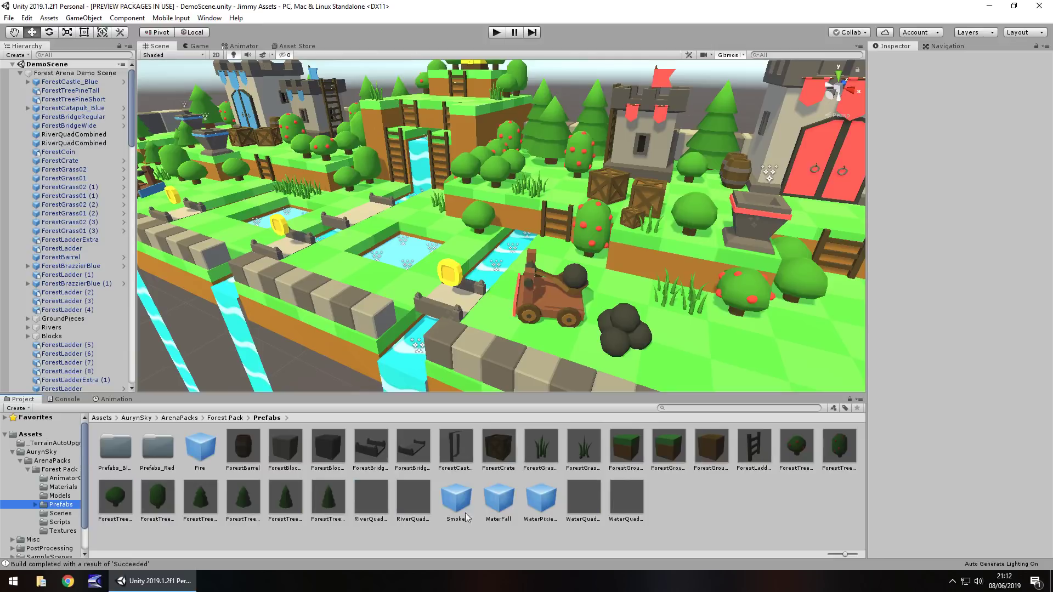
pyautogui.click(60, 513)
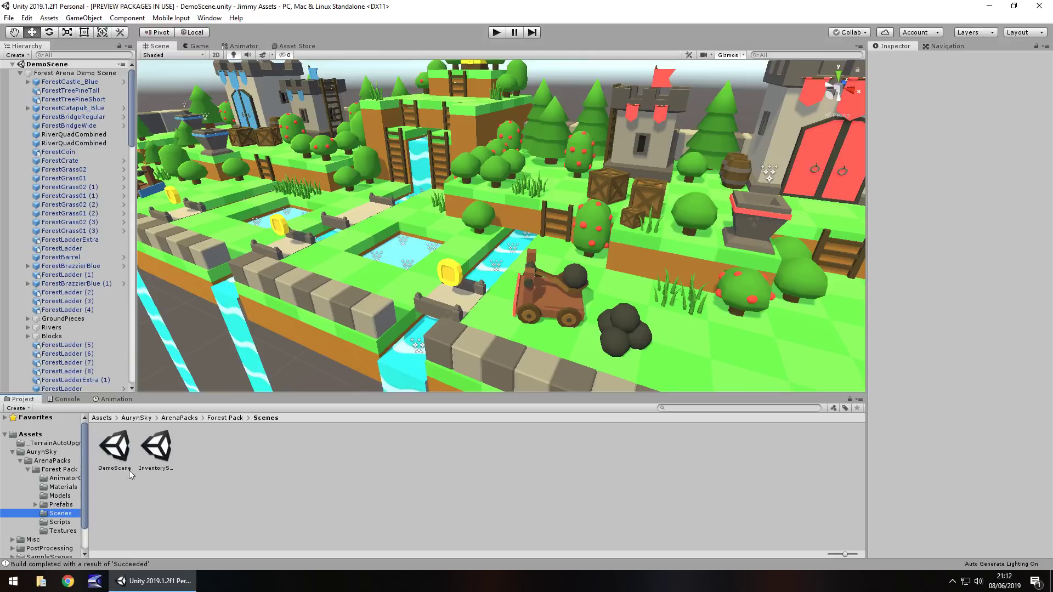
pyautogui.click(59, 522)
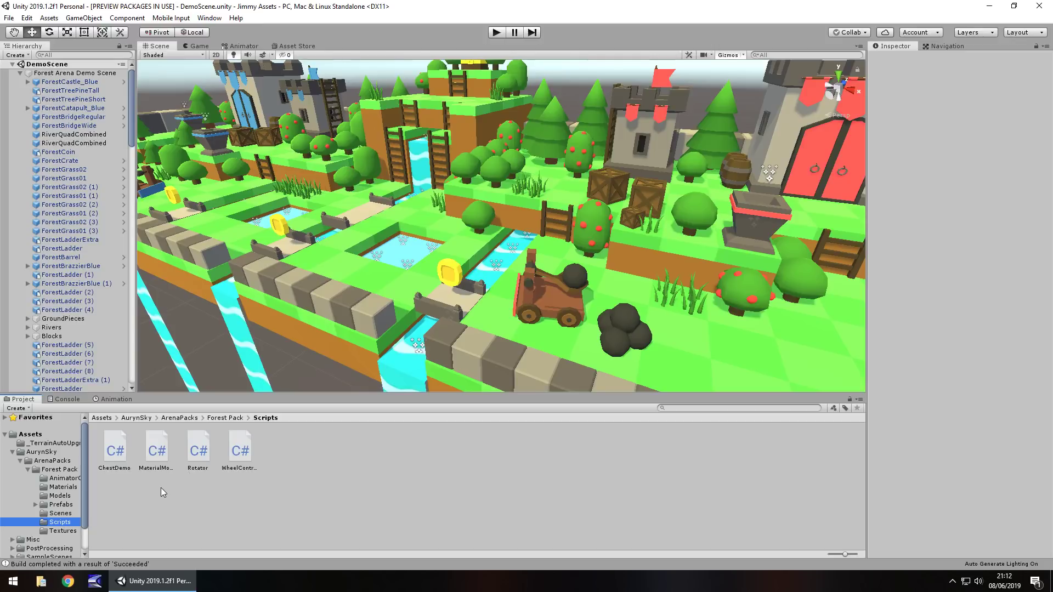
pyautogui.click(296, 46)
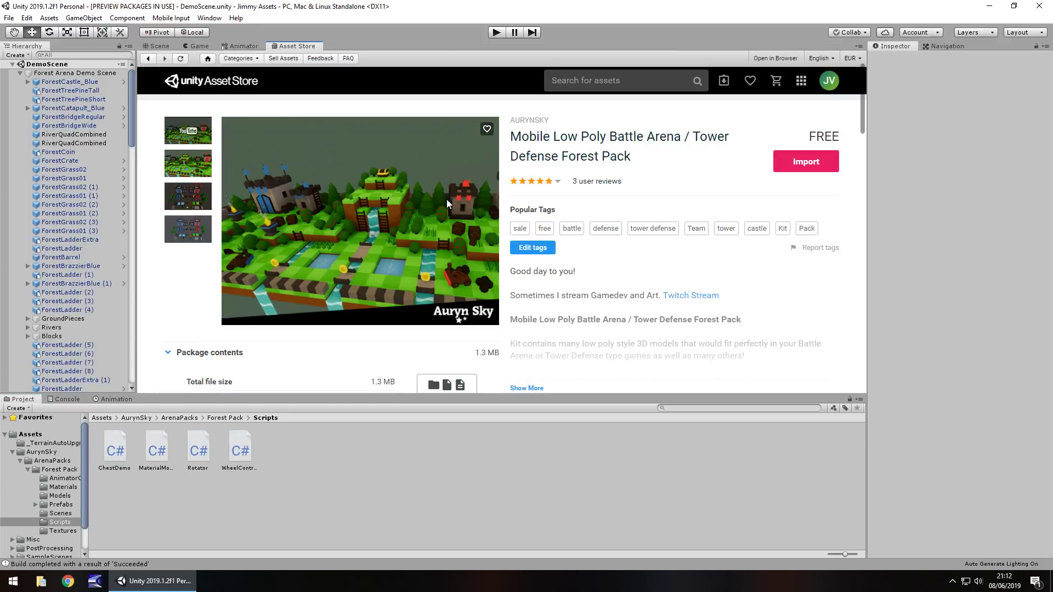
pyautogui.click(159, 47)
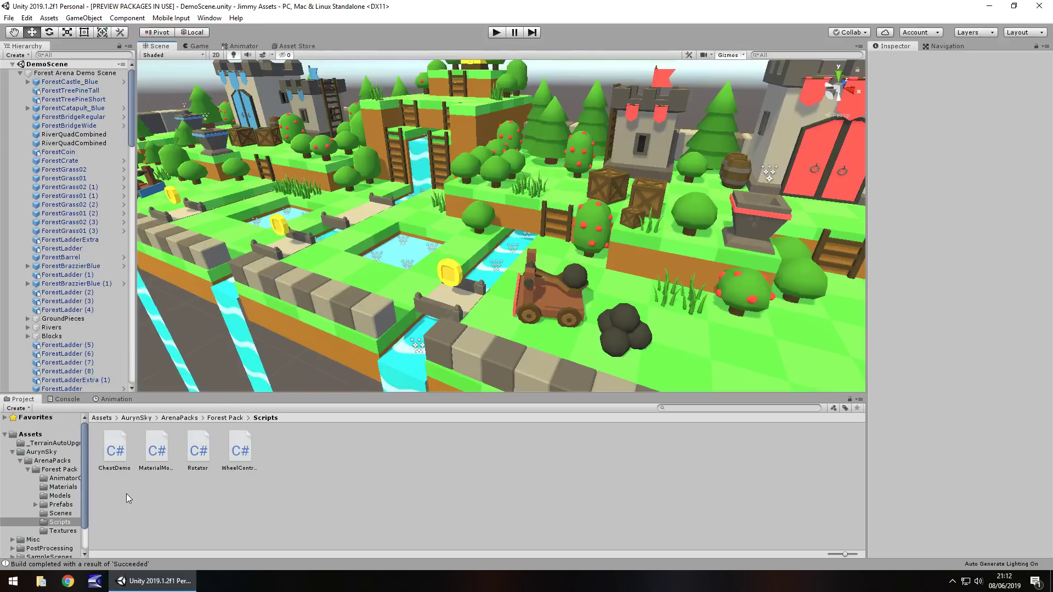
pyautogui.click(62, 531)
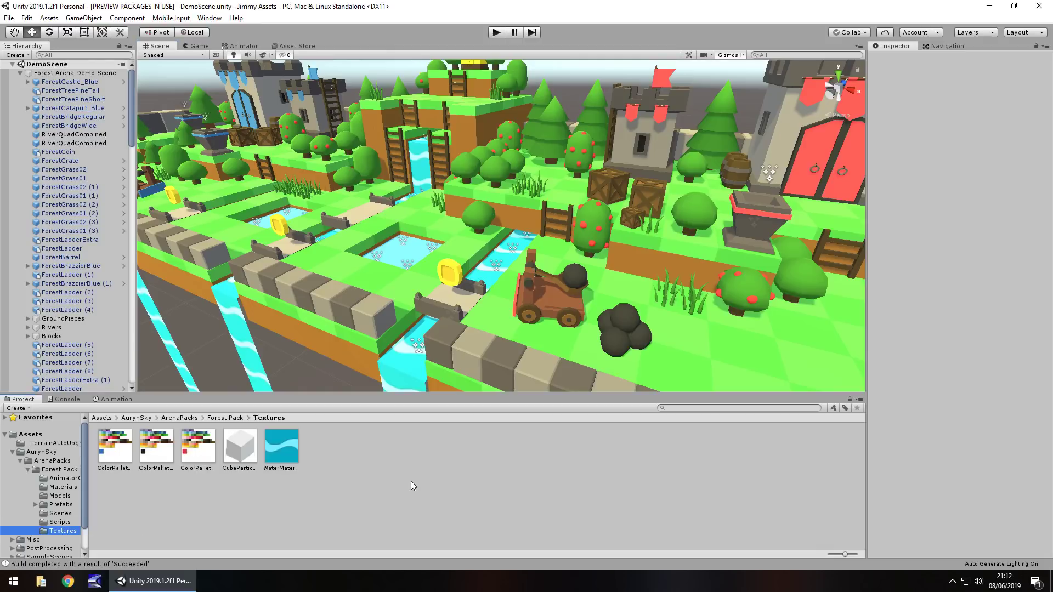
# Set the ground tile's ColorPalletteNormal material to metallic 1, smoothness 1 and source Albedo Alpha
pyautogui.click(394, 284)
pyautogui.click(700, 344)
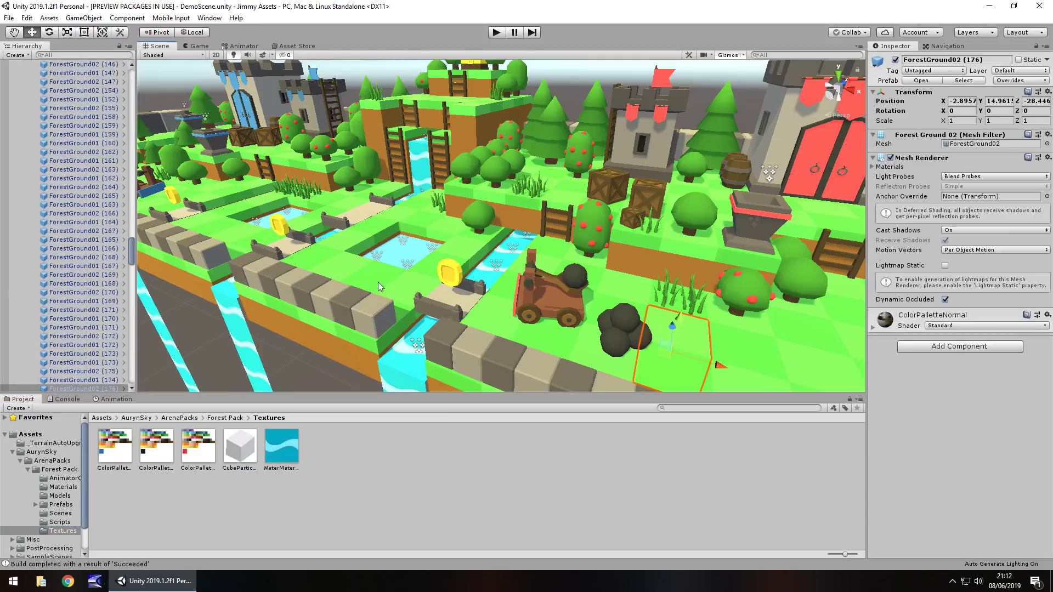
pyautogui.click(360, 268)
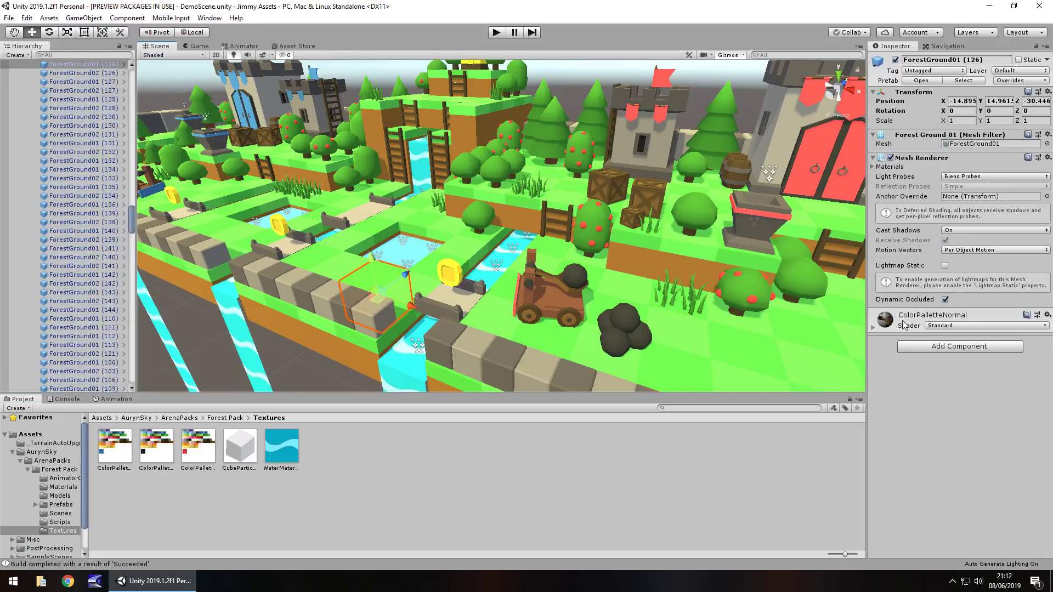
pyautogui.click(873, 328)
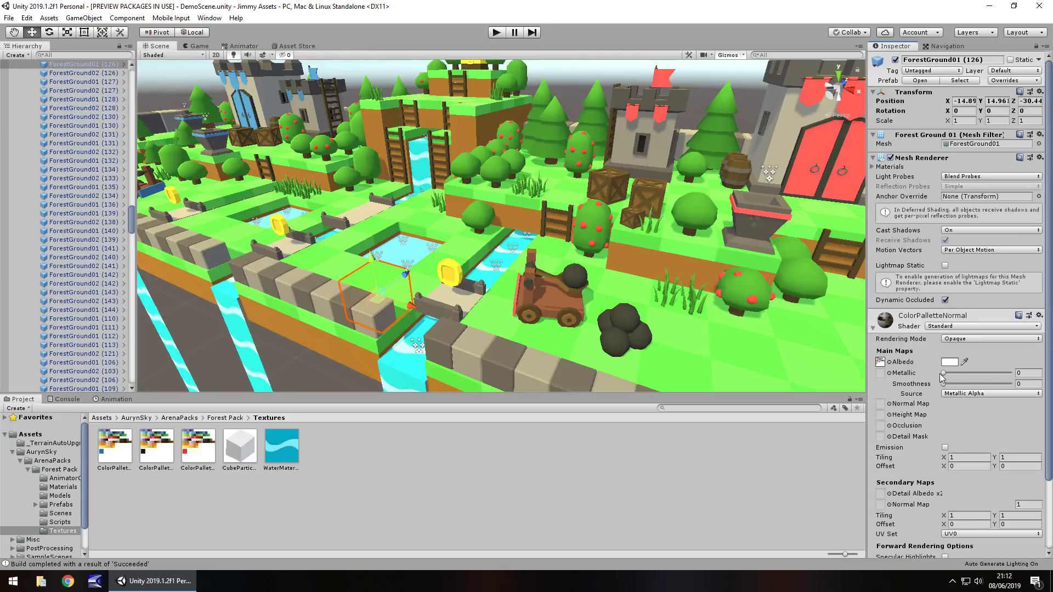
pyautogui.moveTo(943, 374); pyautogui.dragTo(1050, 384)
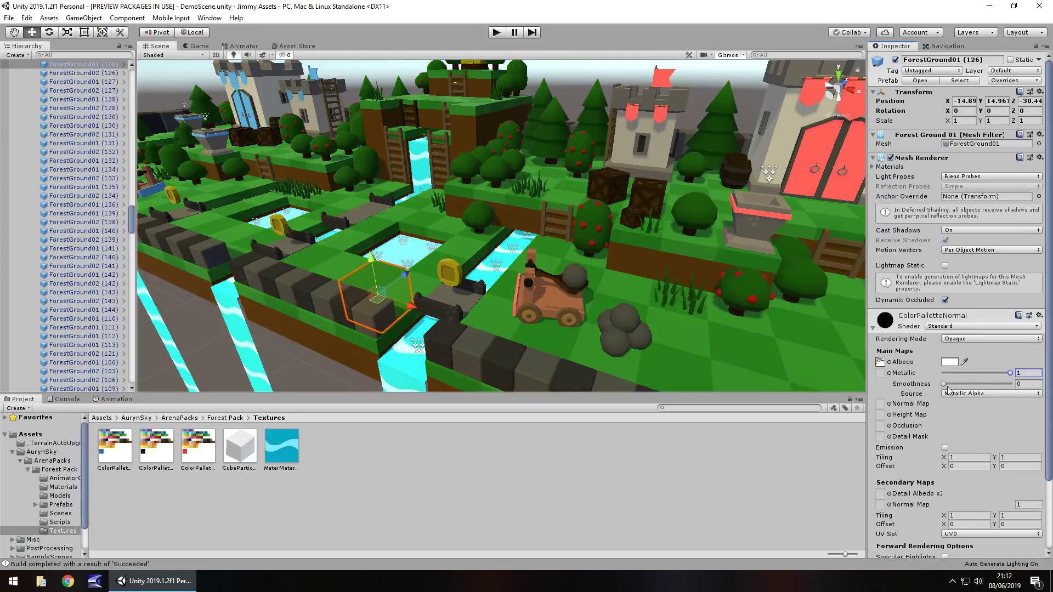
pyautogui.moveTo(945, 384); pyautogui.dragTo(981, 384)
pyautogui.click(969, 393)
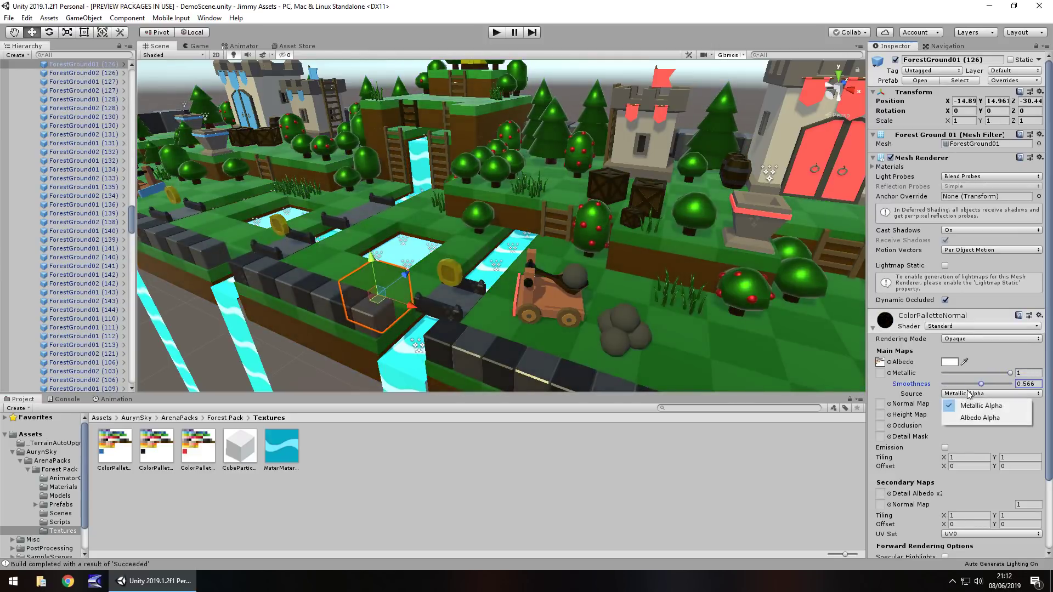
pyautogui.click(980, 418)
# Locate the albedo texture used by the wooden crate's material and duplicate it in the Textures folder
pyautogui.moveTo(494, 236); pyautogui.dragTo(499, 339, button='right')
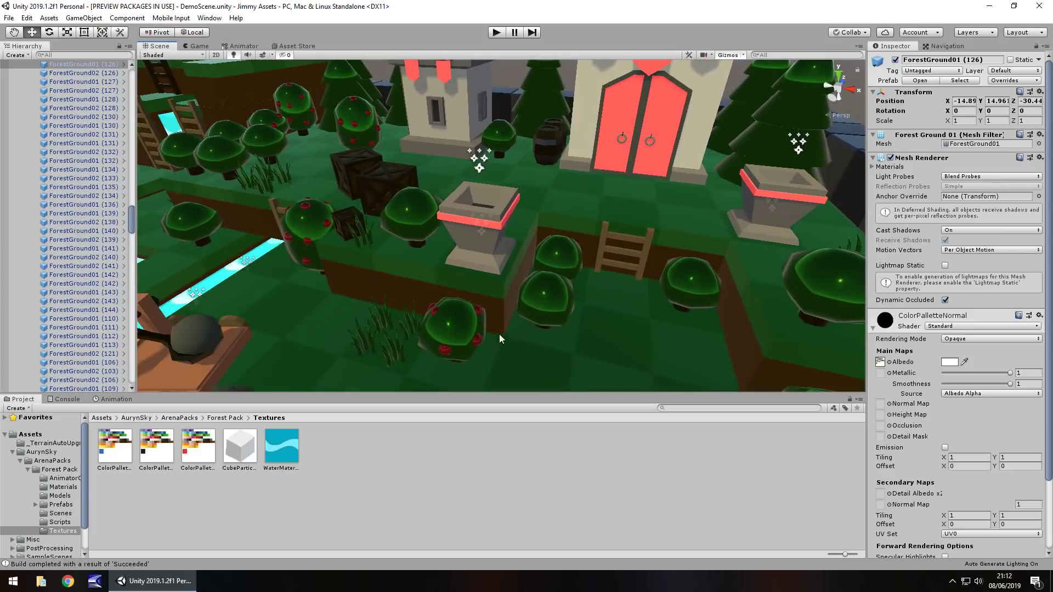
pyautogui.click(383, 187)
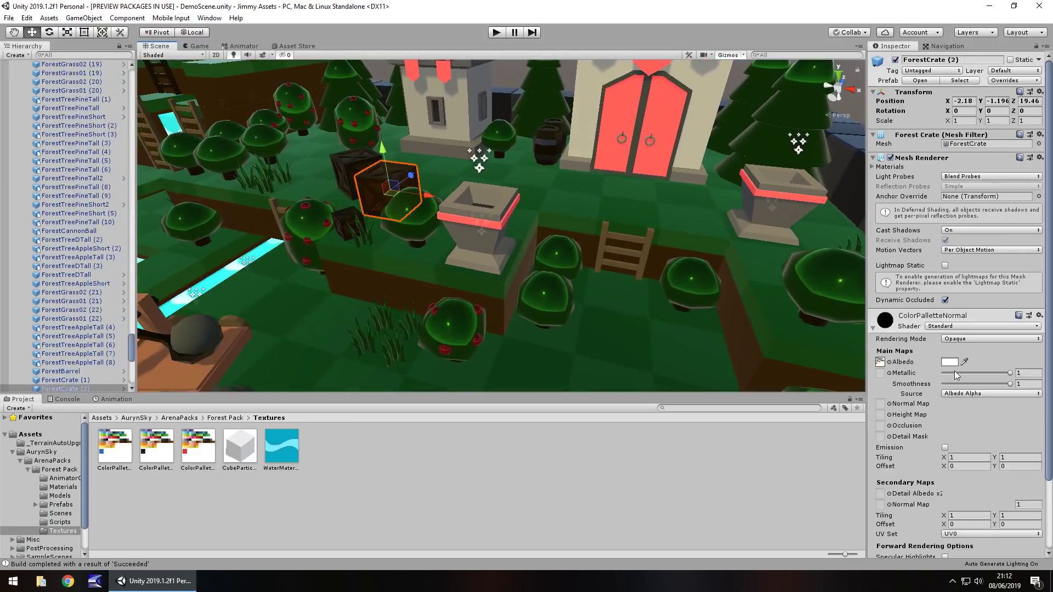
pyautogui.click(963, 395)
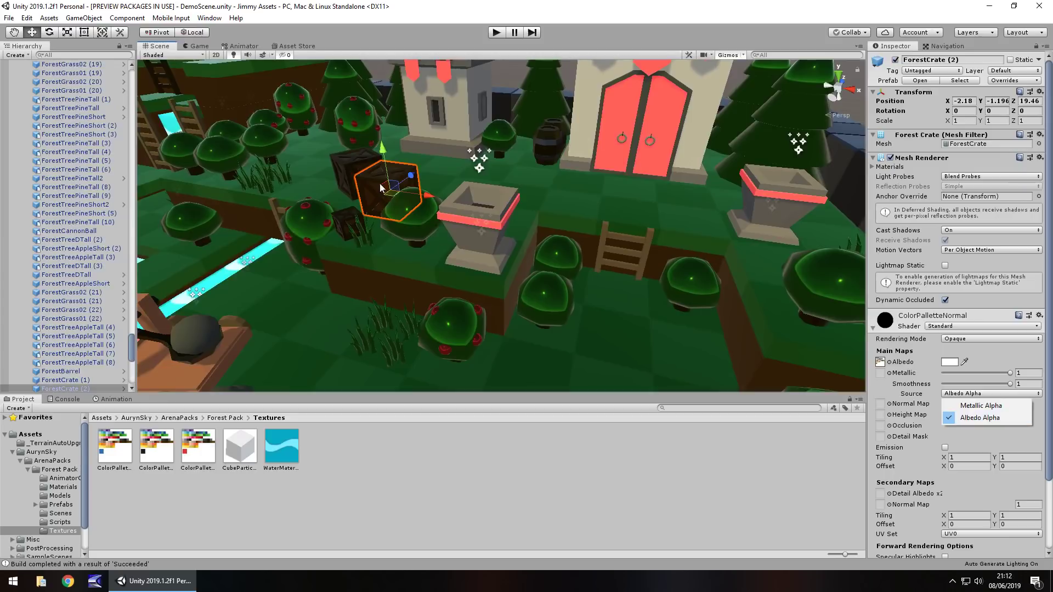
pyautogui.click(881, 364)
pyautogui.click(881, 364)
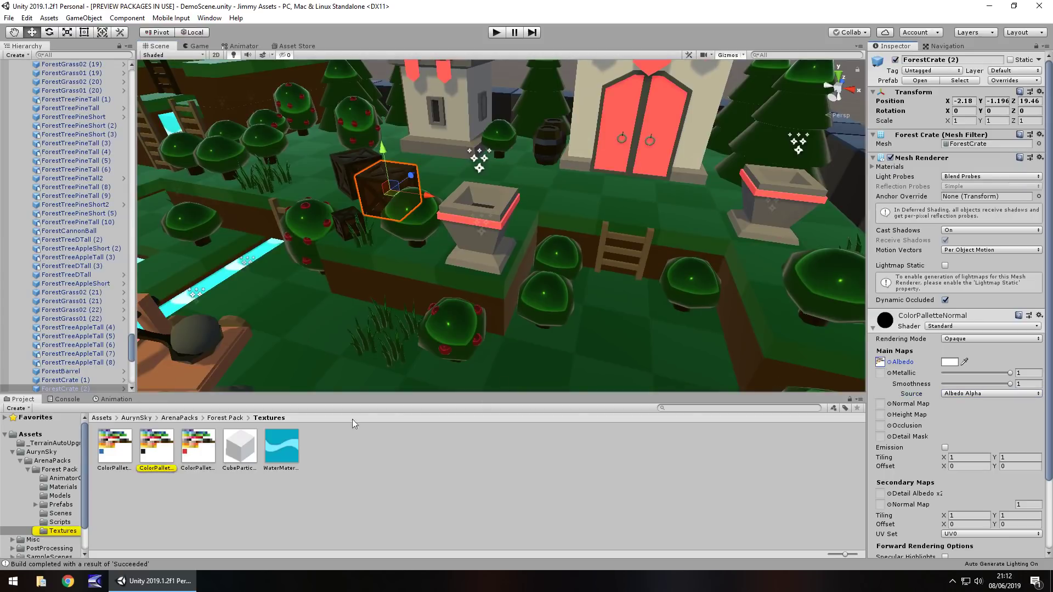
pyautogui.click(160, 451)
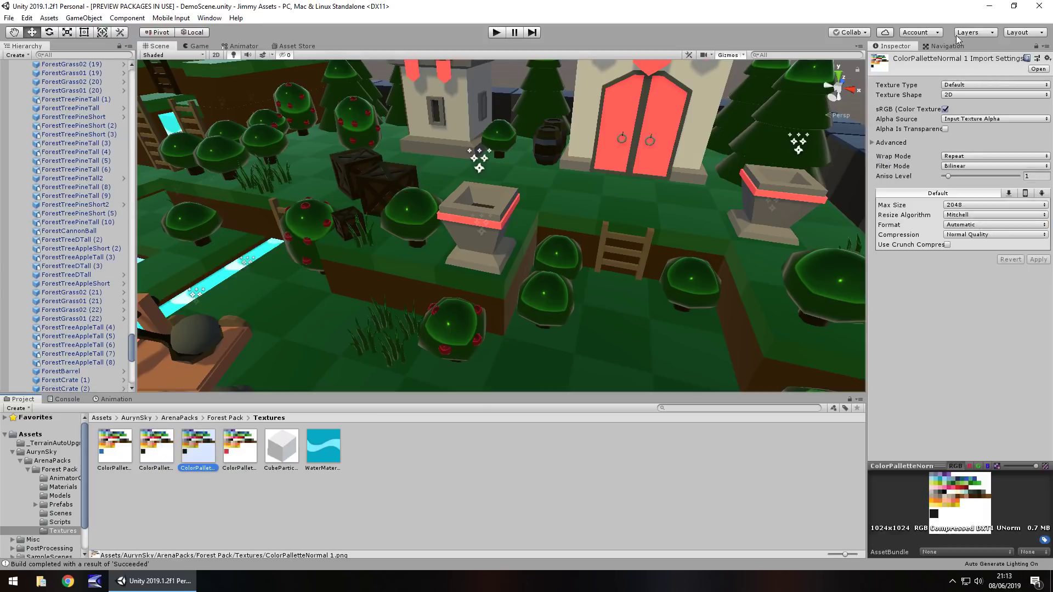
# Change the duplicated palette texture's type to Normal map, enable creation from grayscale and apply the import settings
pyautogui.click(961, 85)
pyautogui.click(964, 97)
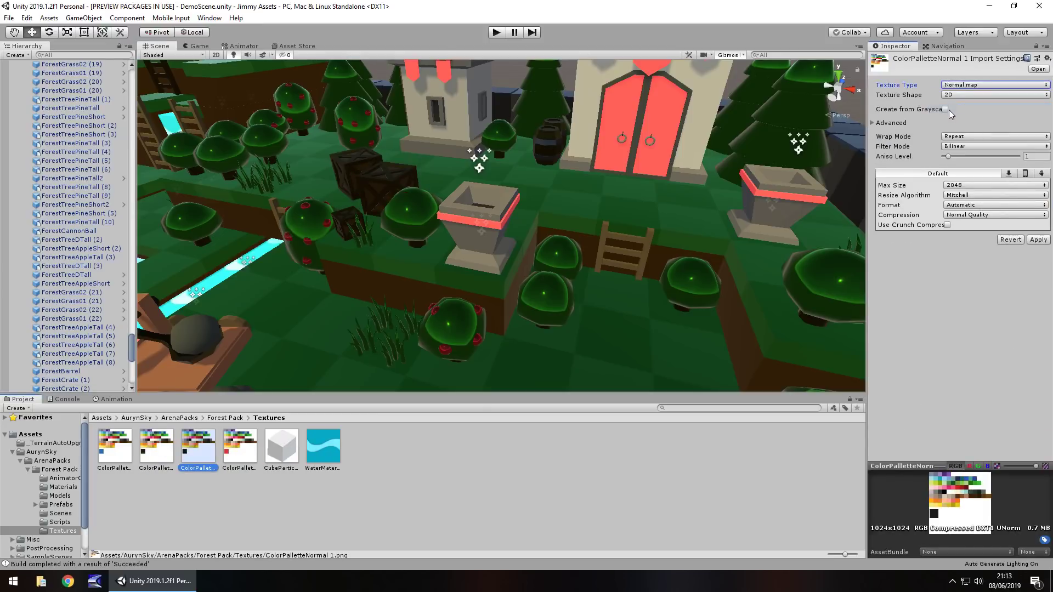
pyautogui.click(945, 110)
pyautogui.click(1038, 260)
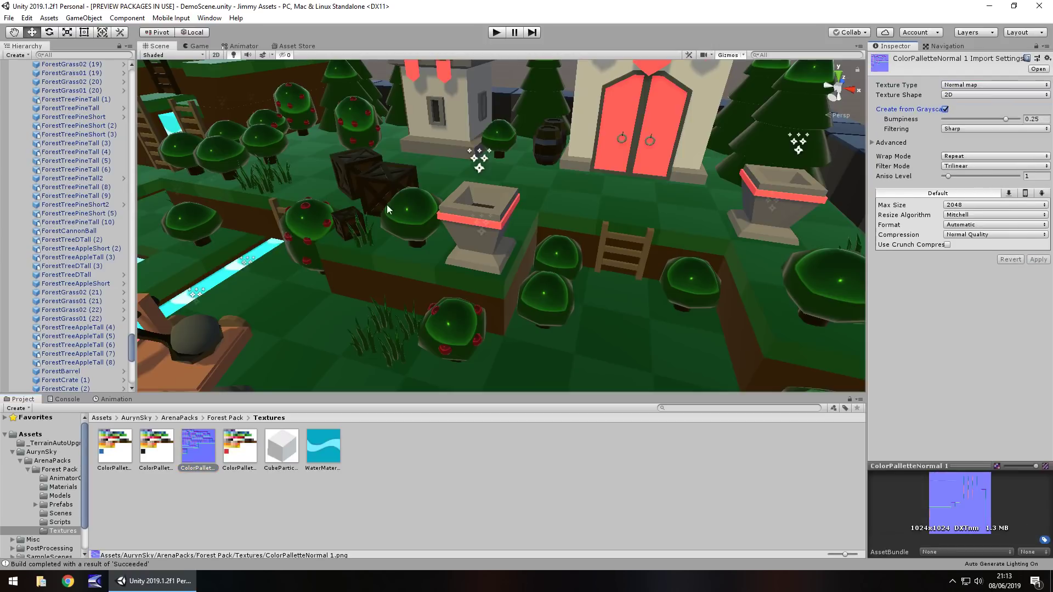
# Assign the new normal map to the ground tile's ColorPalletteNormal material and set its strength to 16.55
pyautogui.click(331, 334)
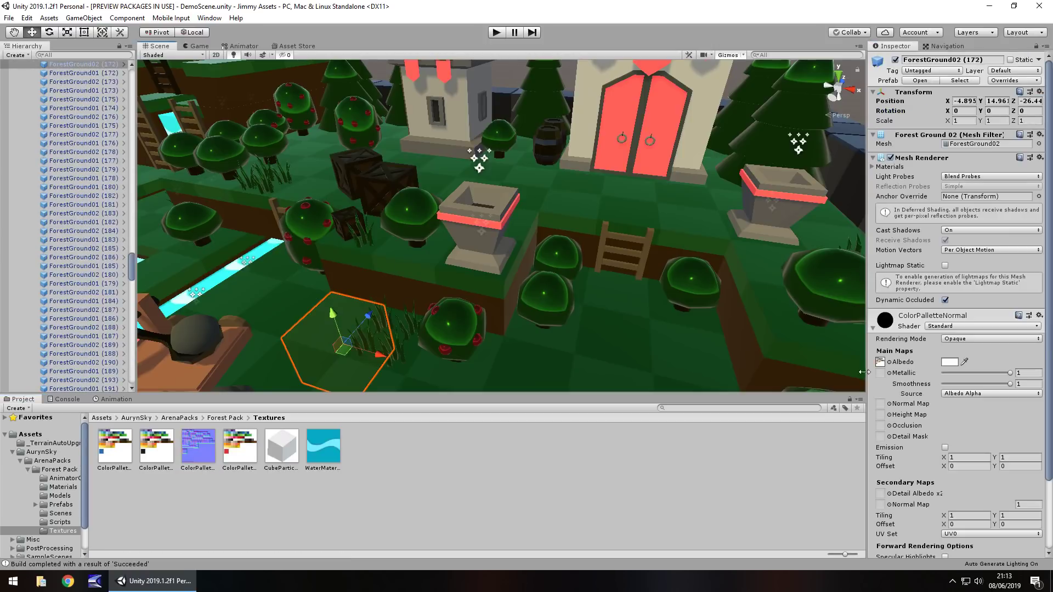
pyautogui.moveTo(196, 447)
pyautogui.mouseDown()
pyautogui.moveTo(708, 403)
pyautogui.moveTo(879, 406)
pyautogui.mouseUp()
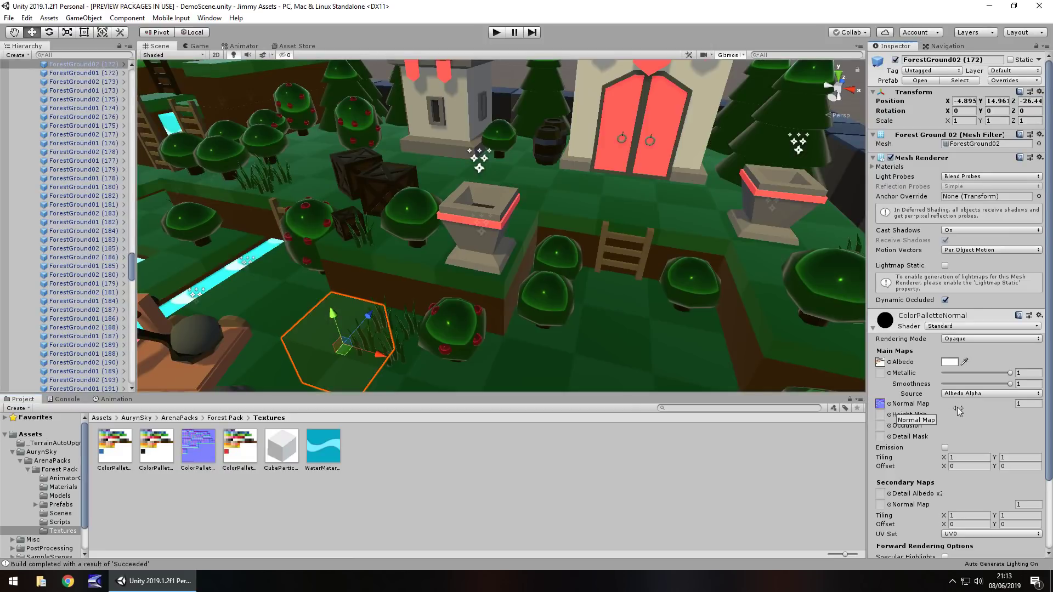
pyautogui.moveTo(957, 407)
pyautogui.mouseDown()
pyautogui.moveTo(1044, 407)
pyautogui.moveTo(187, 405)
pyautogui.mouseUp()
pyautogui.moveTo(255, 403)
pyautogui.mouseDown()
pyautogui.moveTo(689, 389)
pyautogui.moveTo(223, 386)
pyautogui.moveTo(185, 370)
pyautogui.mouseUp()
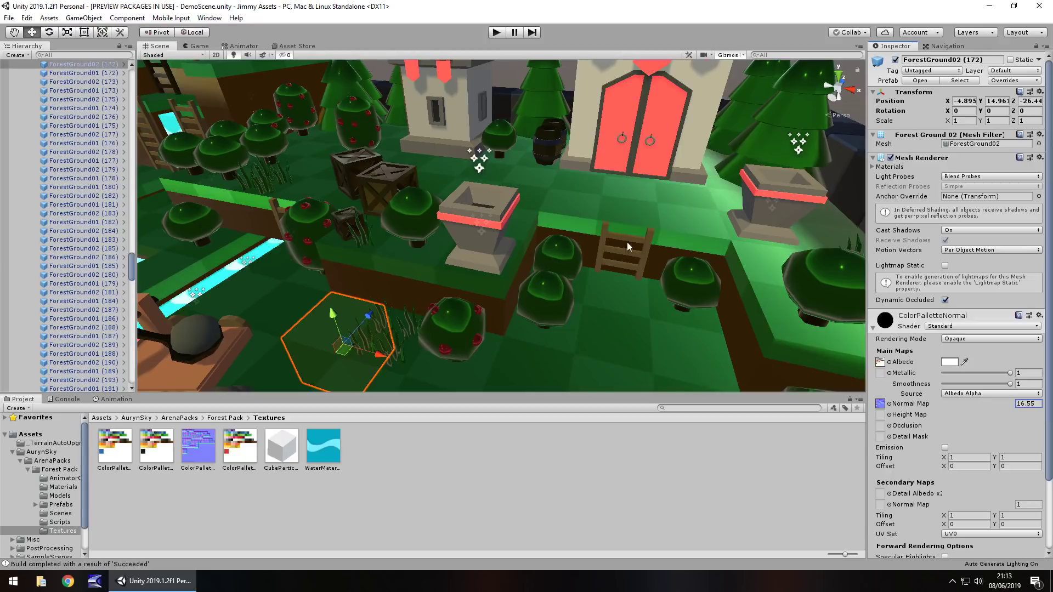
# Check the restyled arena in the game view and run the scene in play mode
pyautogui.click(198, 46)
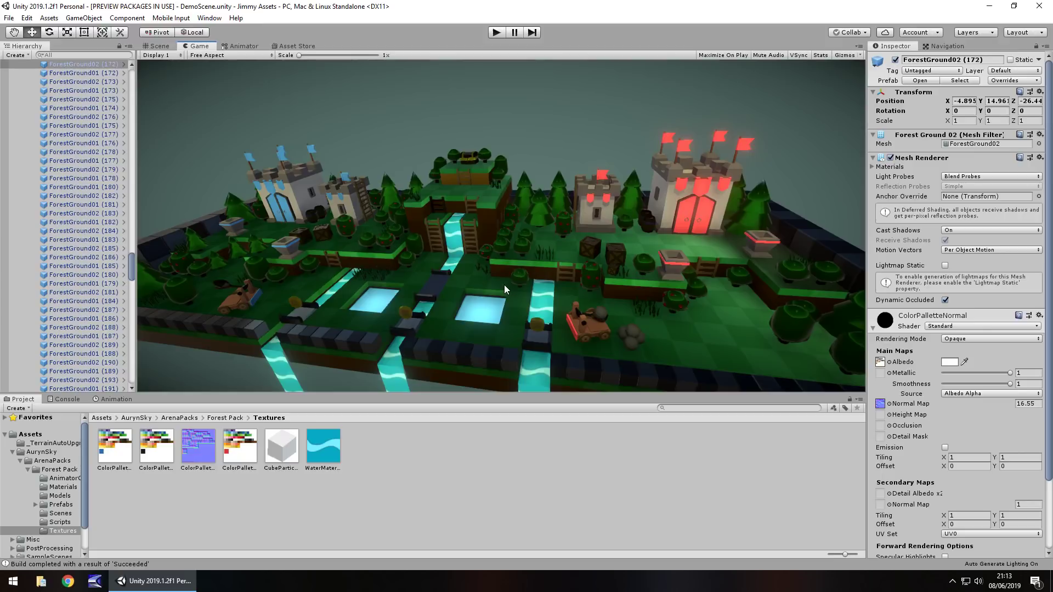
pyautogui.click(498, 33)
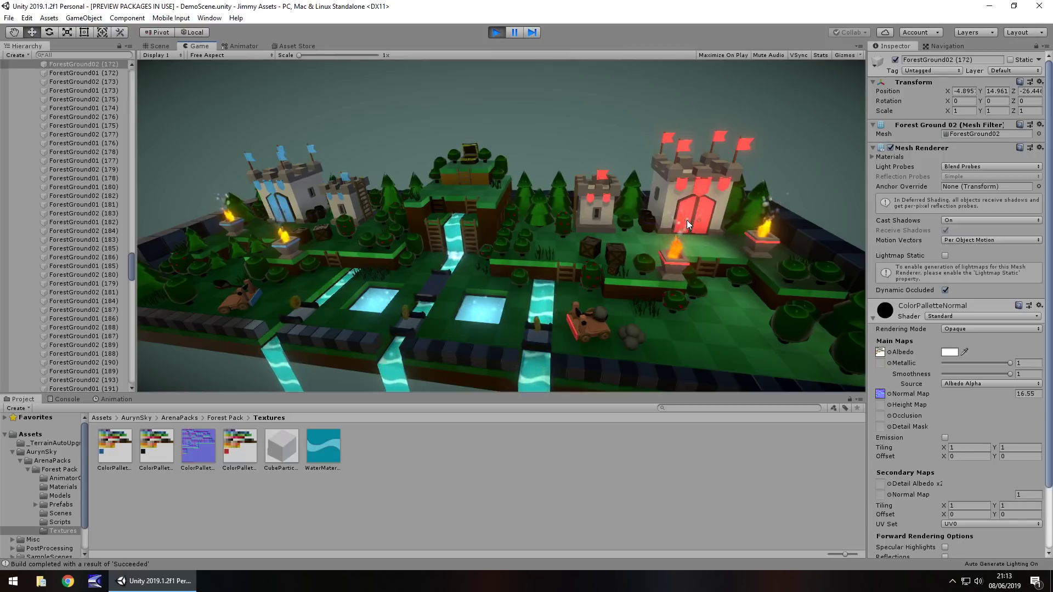
# Review the Forest Pack's Asset Store page, return to the running game and stop play mode
pyautogui.click(299, 47)
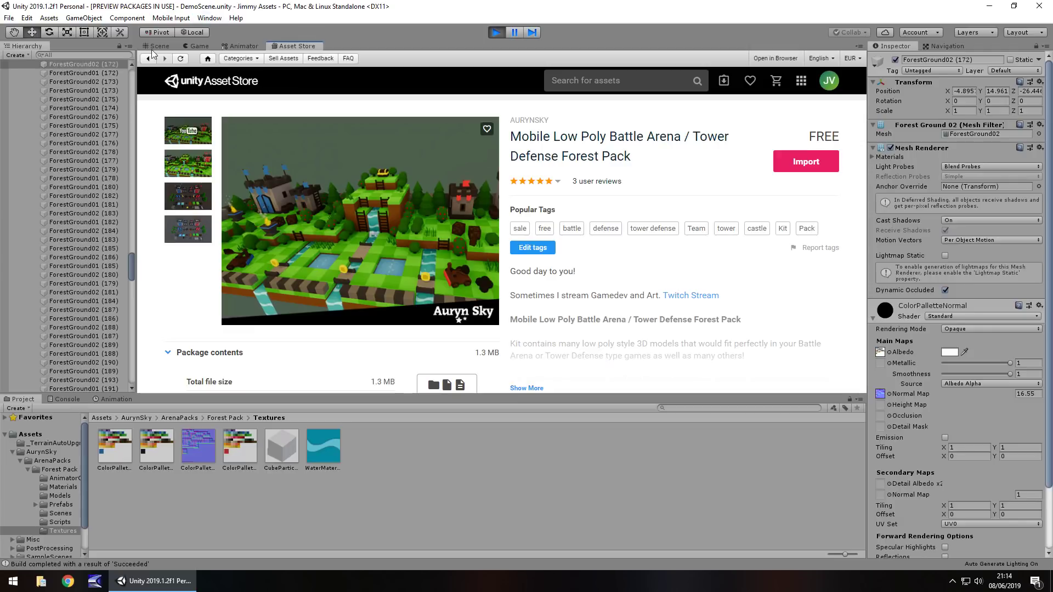
pyautogui.click(196, 46)
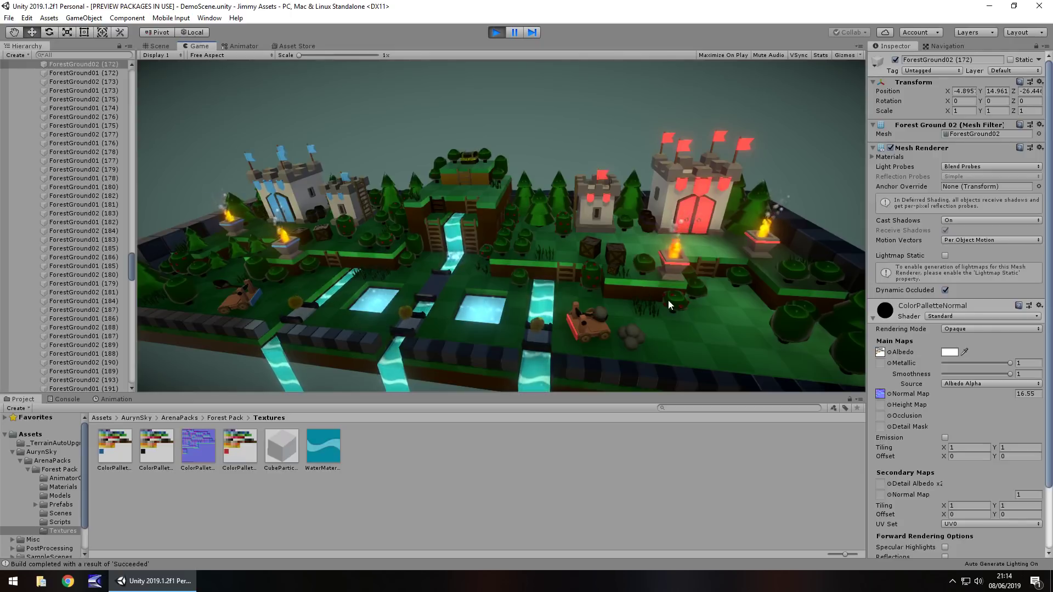
pyautogui.click(495, 32)
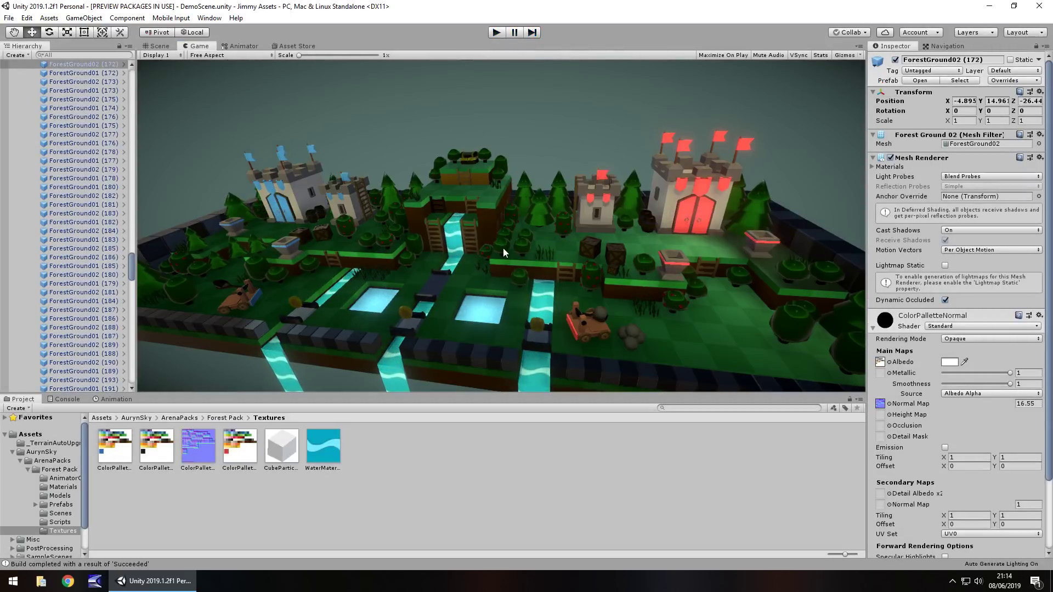
# Inspect the red catapult in the scene by selecting its cannonball and expanding its hierarchy to select the catapult base
pyautogui.click(158, 46)
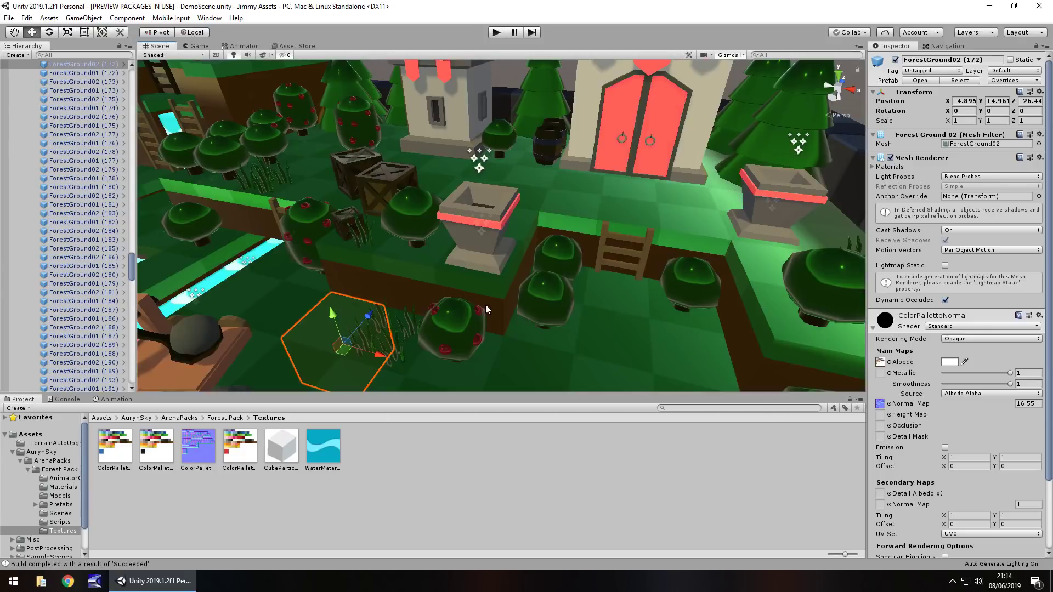
pyautogui.scroll(-5, 485, 305)
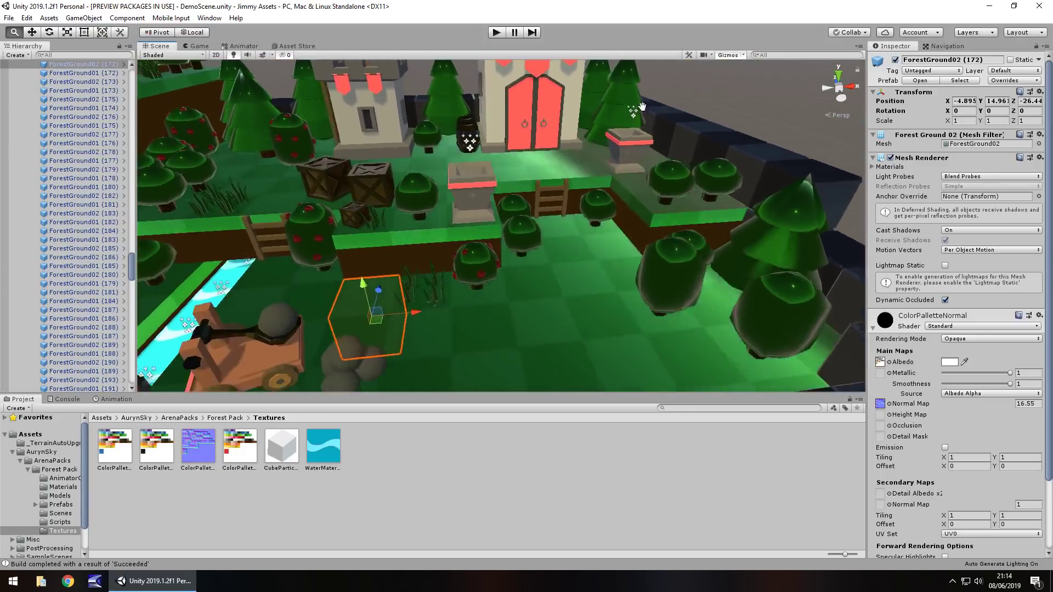
pyautogui.scroll(2, 642, 105)
pyautogui.click(285, 354)
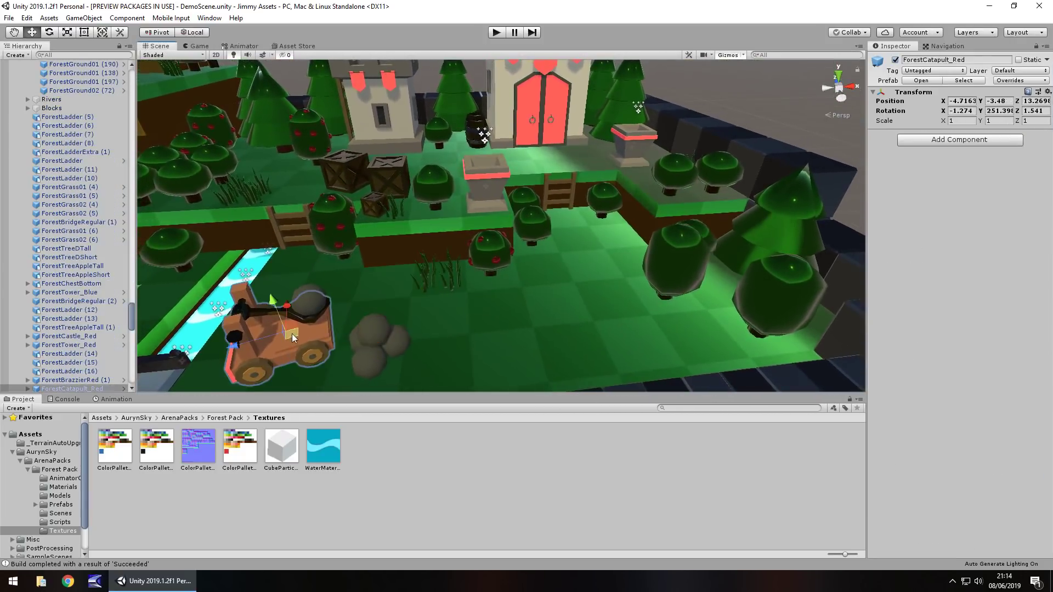
pyautogui.click(315, 311)
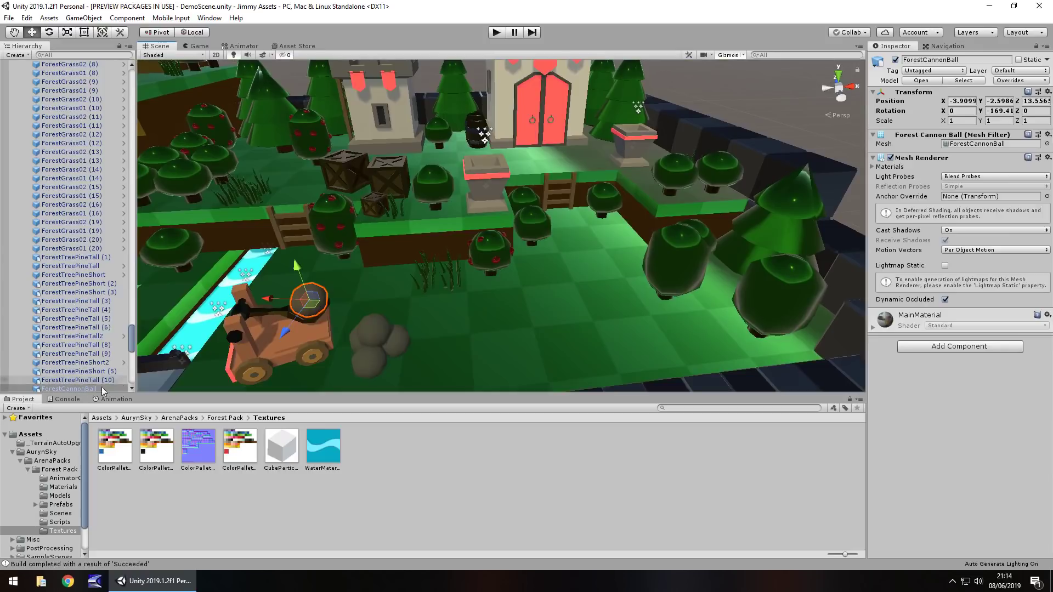
pyautogui.click(268, 329)
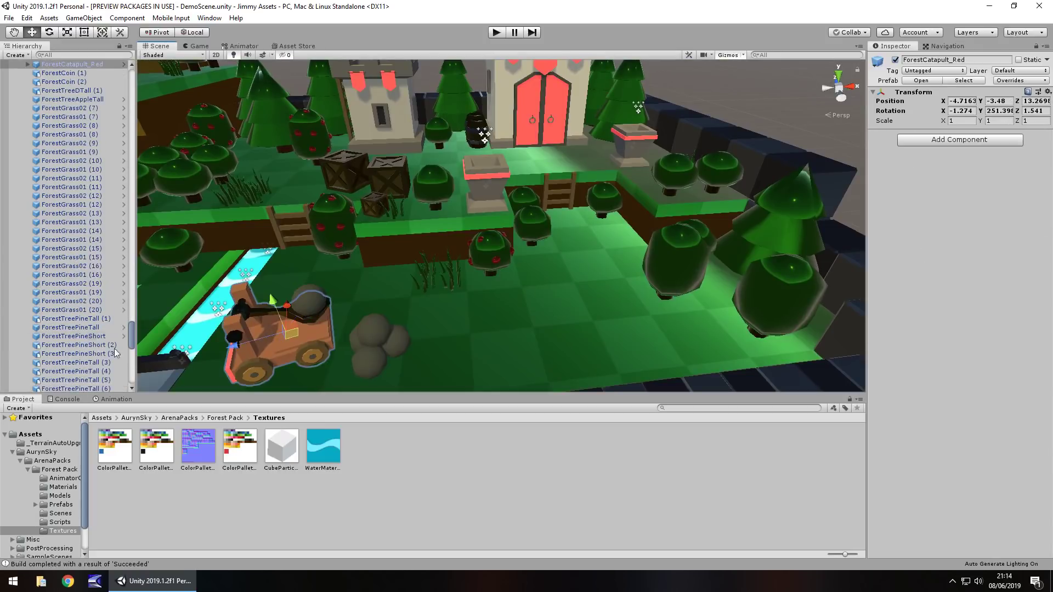
pyautogui.click(27, 64)
pyautogui.click(66, 74)
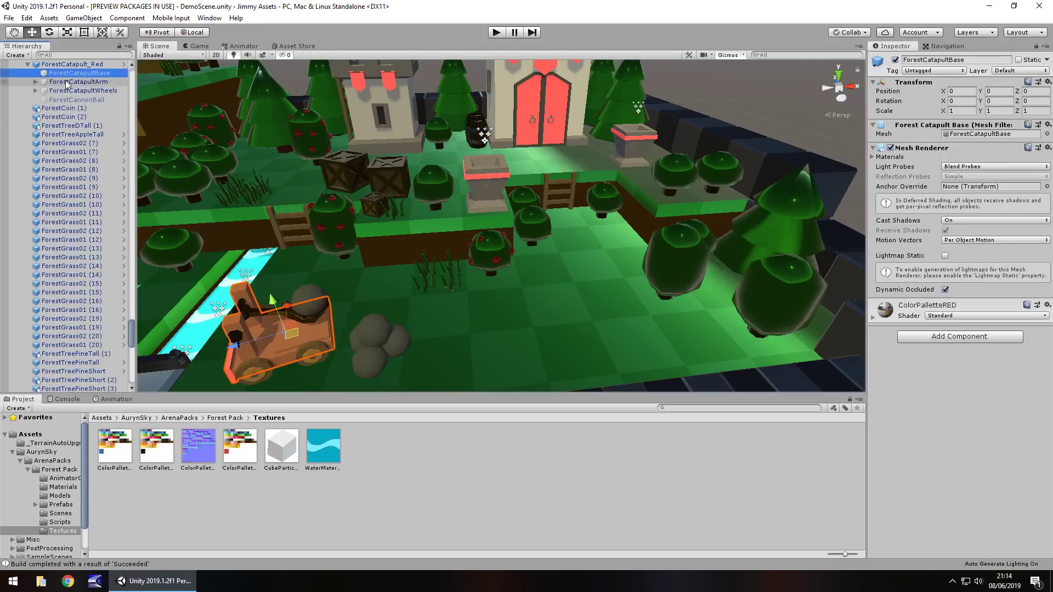
# Rotate the red catapult's arm to 7.77 on the X axis
pyautogui.click(67, 83)
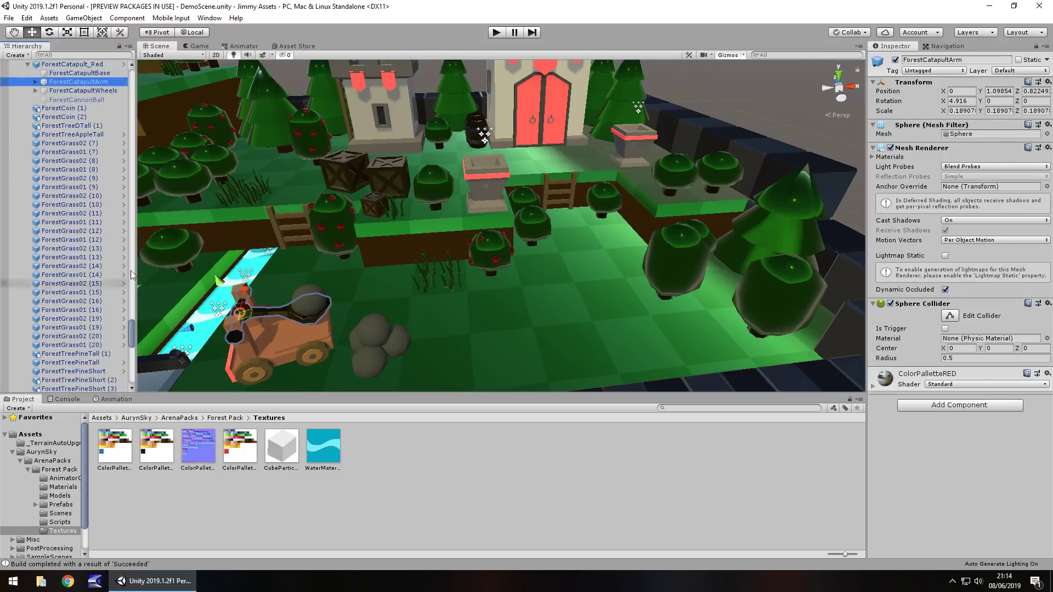
pyautogui.click(942, 105)
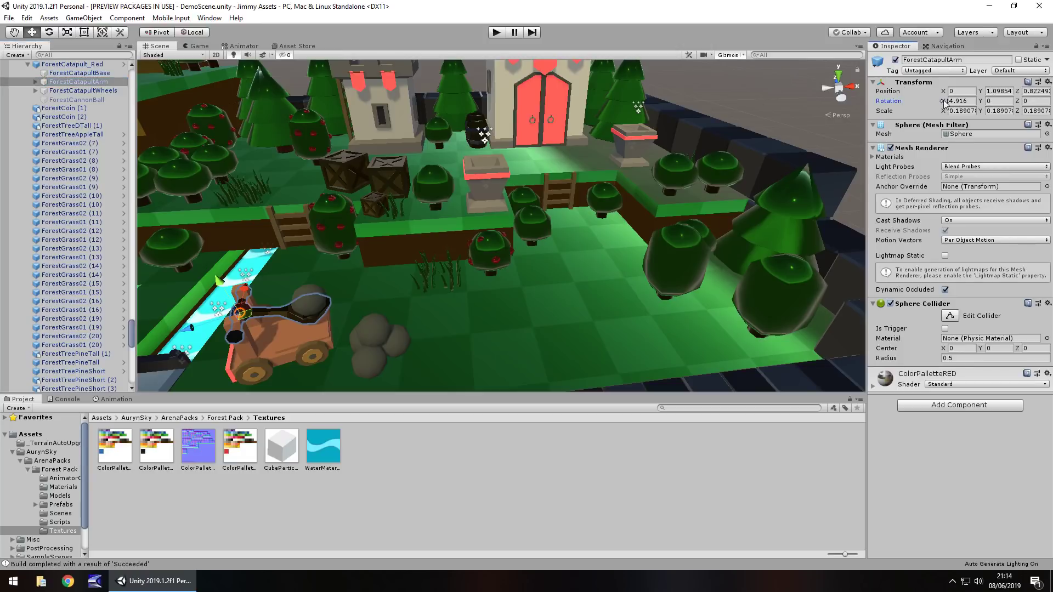
pyautogui.moveTo(943, 102); pyautogui.dragTo(1009, 308)
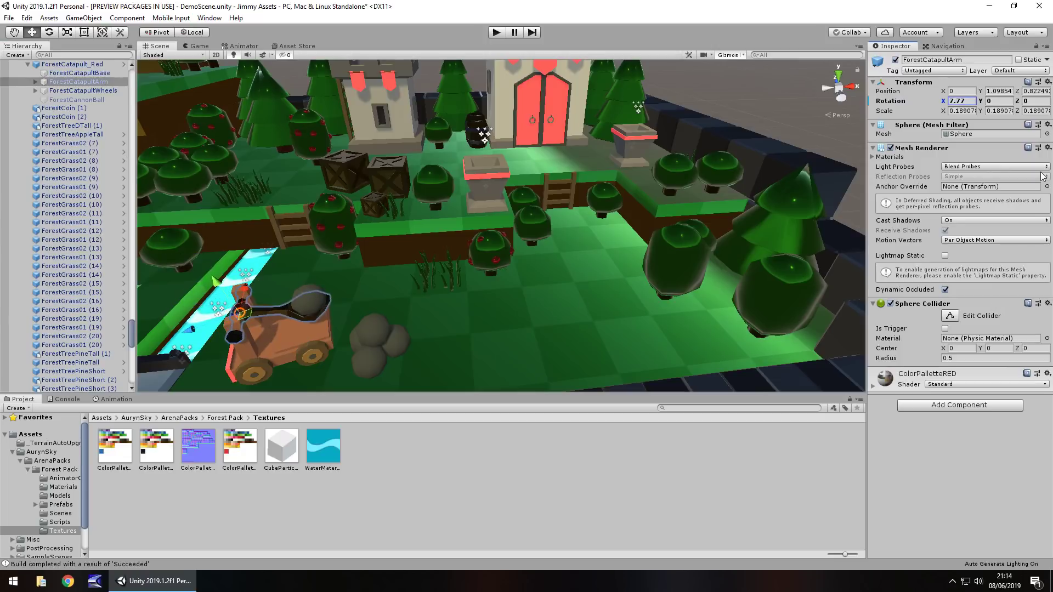
# Try an X rotation of 220.9 and a Y position of 19.28 on the red castle's right door, and undo both changes
pyautogui.click(557, 106)
pyautogui.click(558, 110)
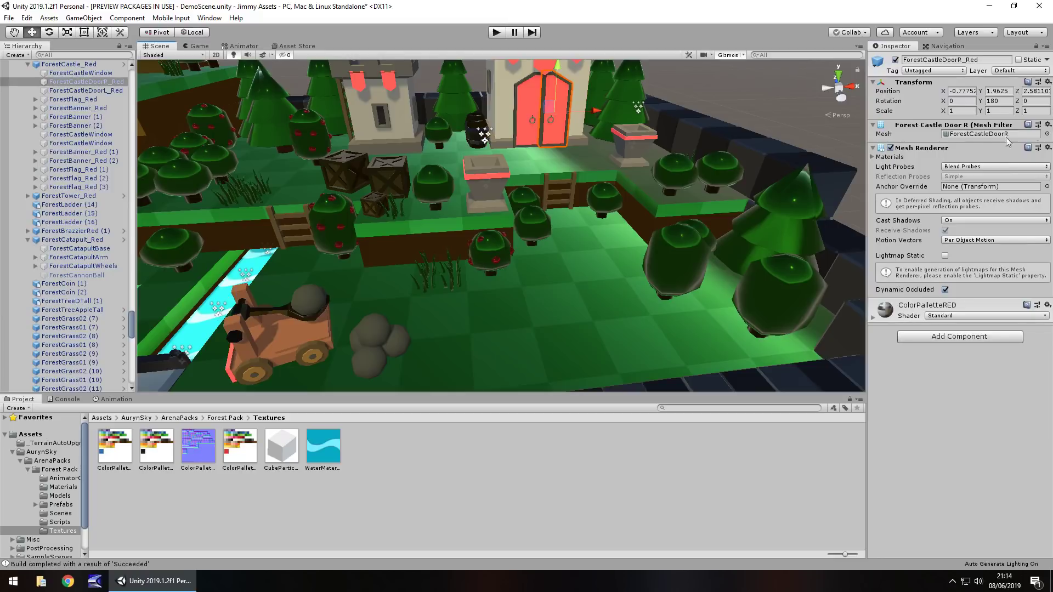
pyautogui.press('f')
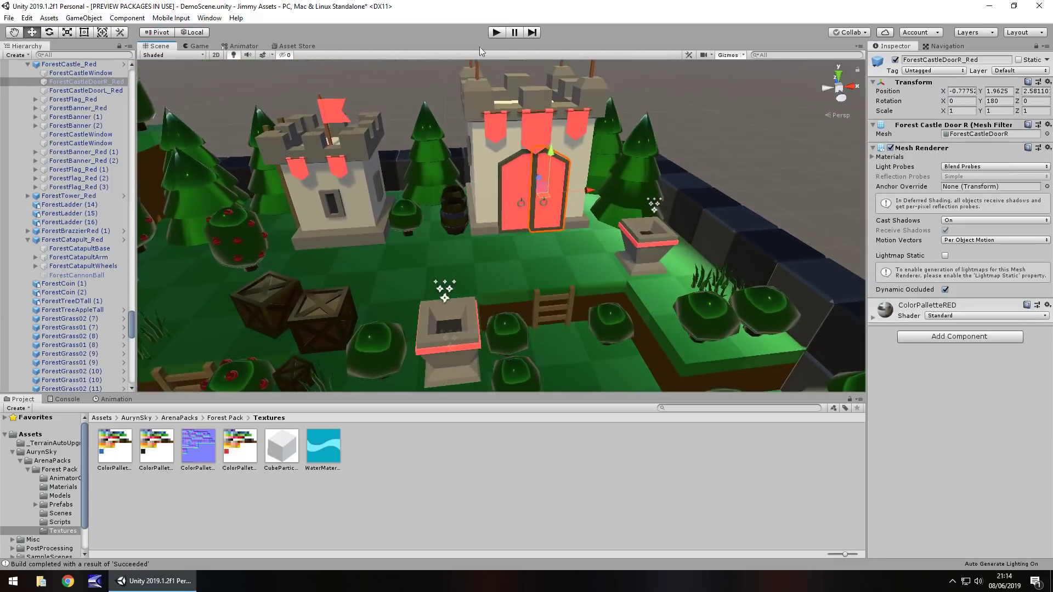
pyautogui.moveTo(943, 101); pyautogui.dragTo(627, 148)
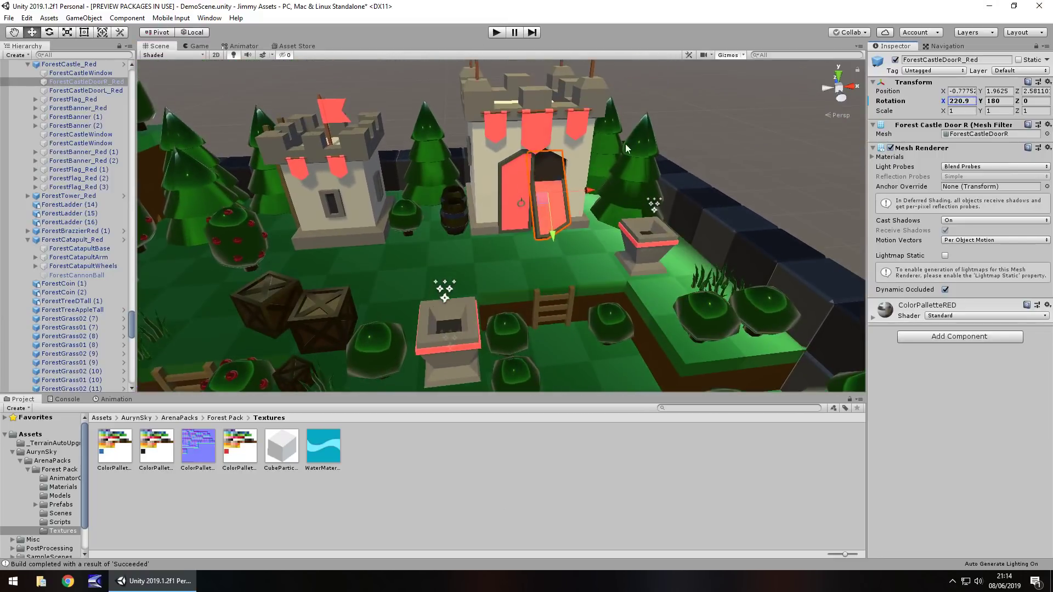
pyautogui.click(987, 91)
pyautogui.write('19.28')
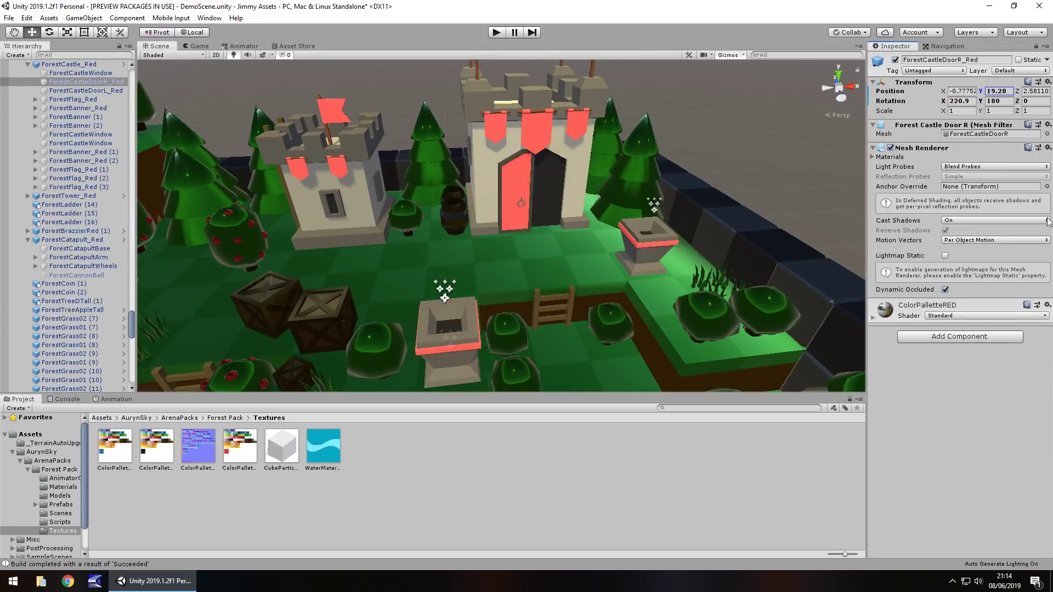
pyautogui.hotkey('ctrl', 'z')
pyautogui.hotkey('ctrl', 'z')
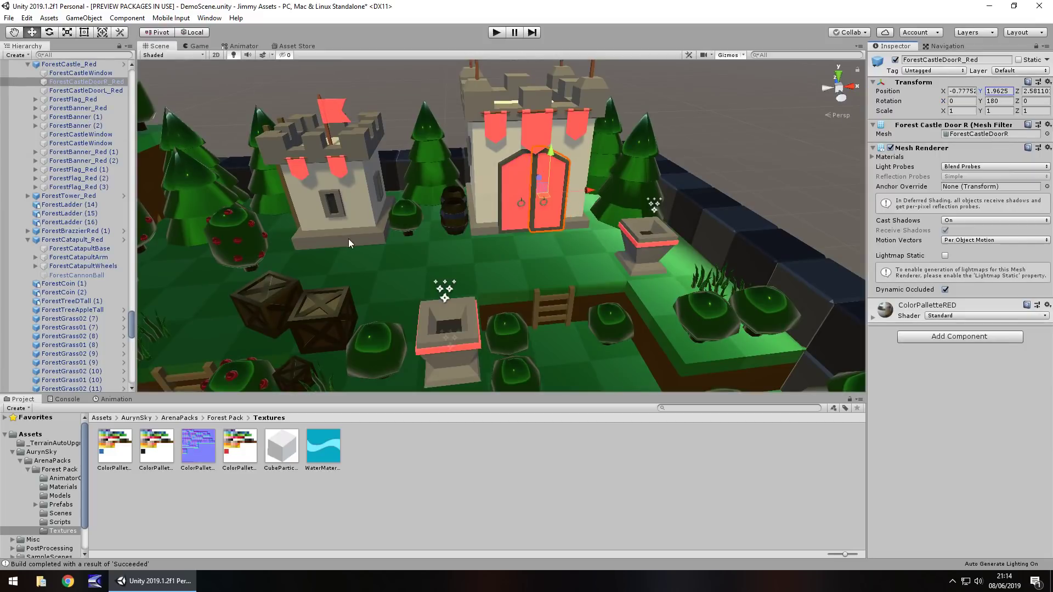
# Look over the rivers and waterfall in the middle of the arena and start play mode
pyautogui.moveTo(310, 277); pyautogui.dragTo(189, 54, button='right')
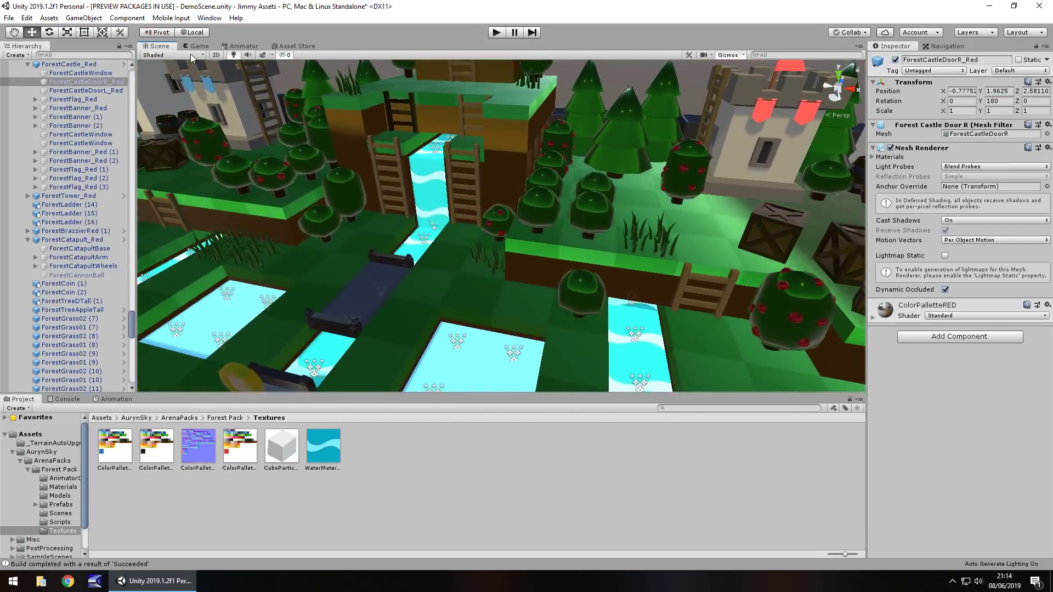
pyautogui.click(495, 34)
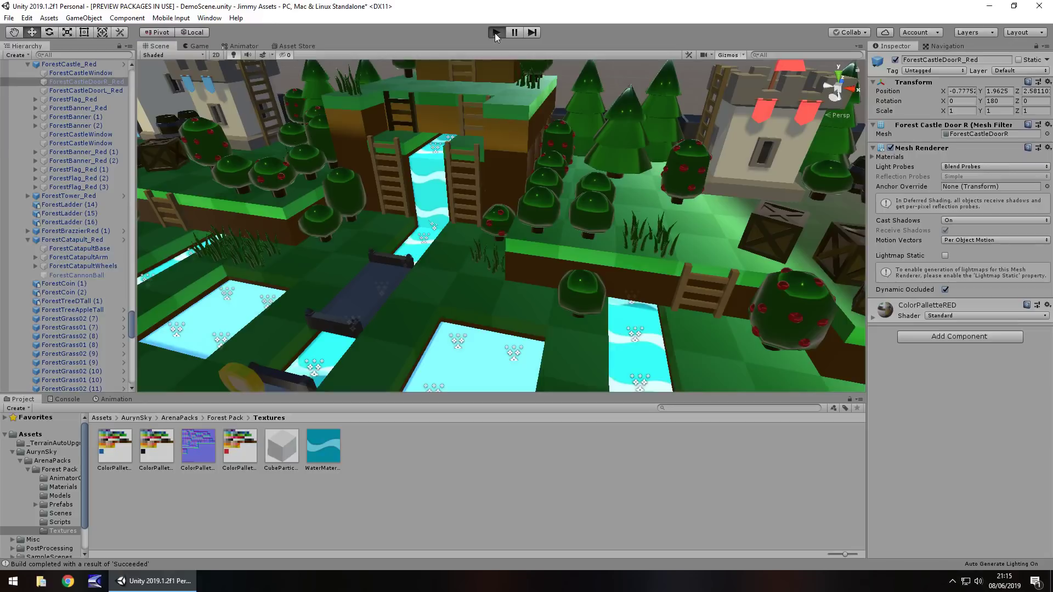